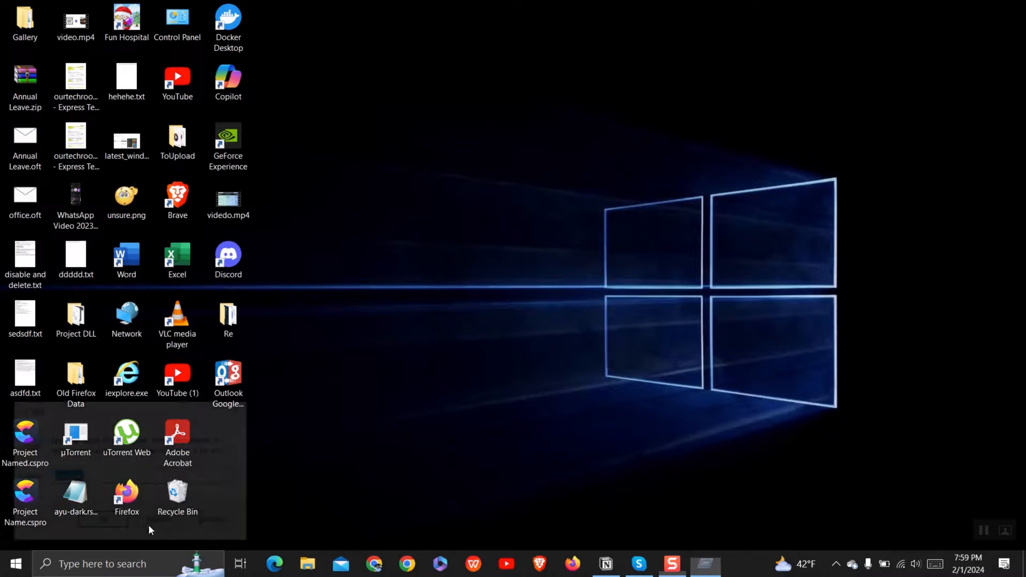
Run 'outlook.exe /safe' and load the existing mail profile in safe mode
key("BackSpace")
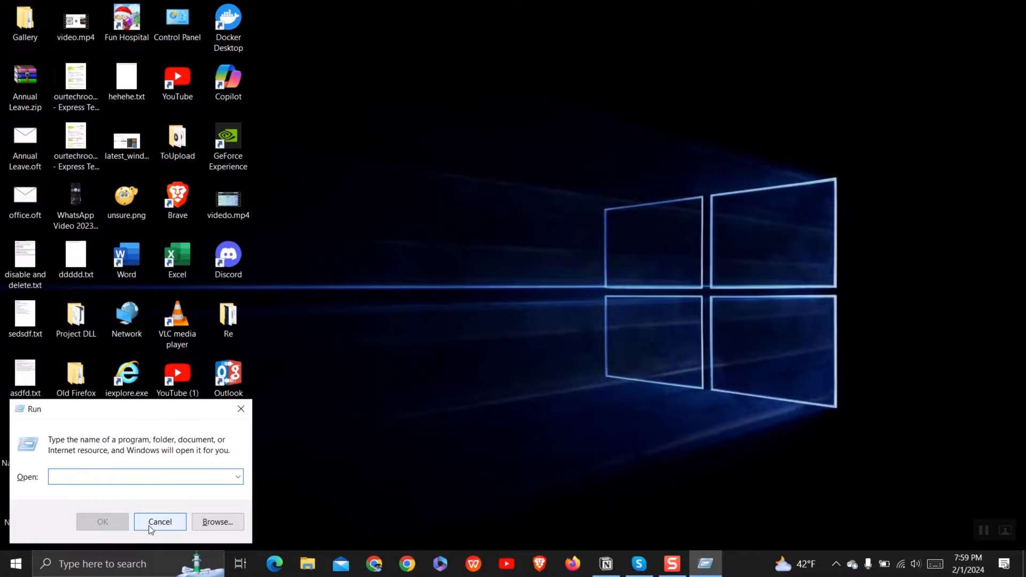
type("outlook")
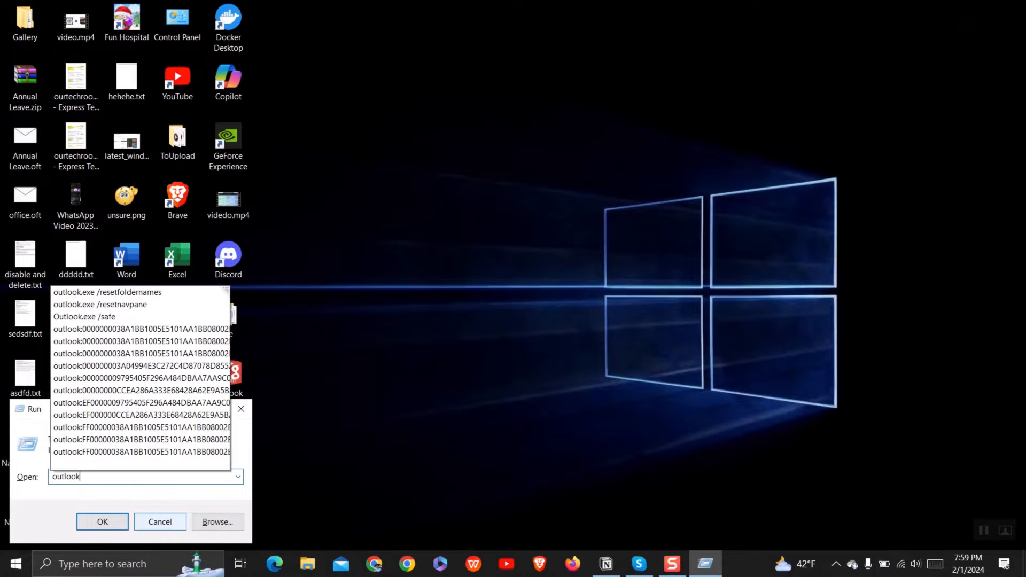
type(".exe /safe")
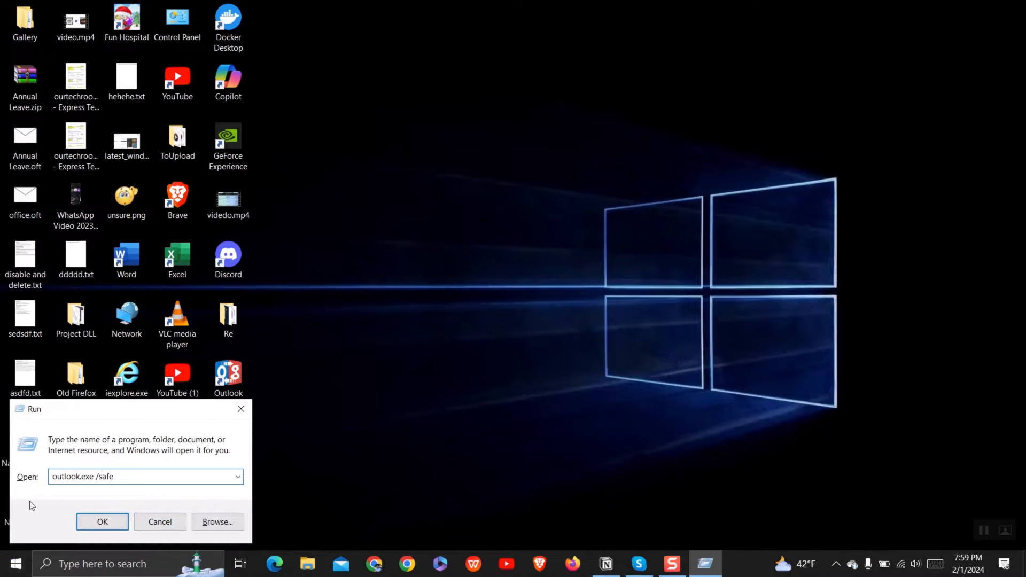
left_click(94, 522)
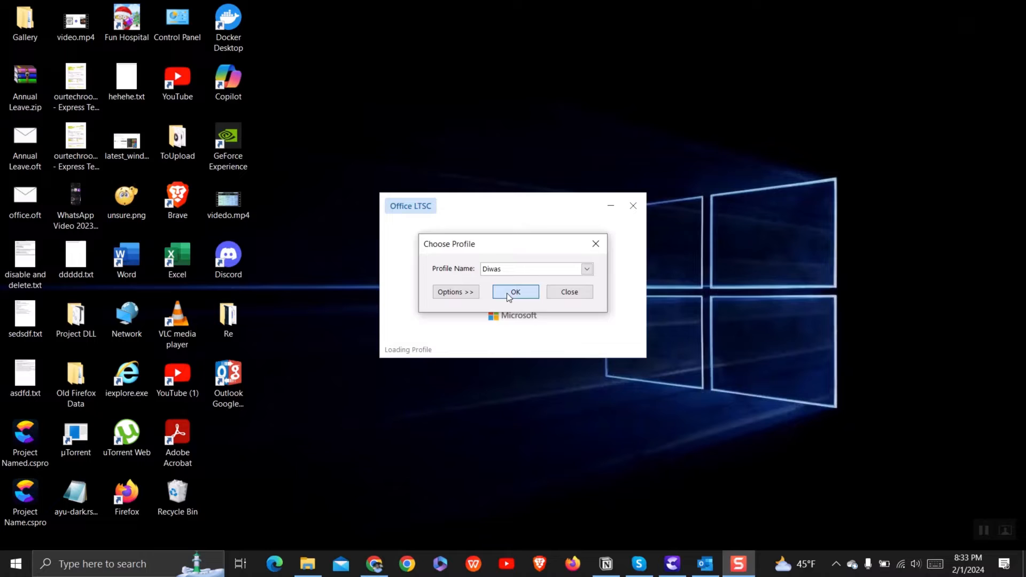
left_click(507, 293)
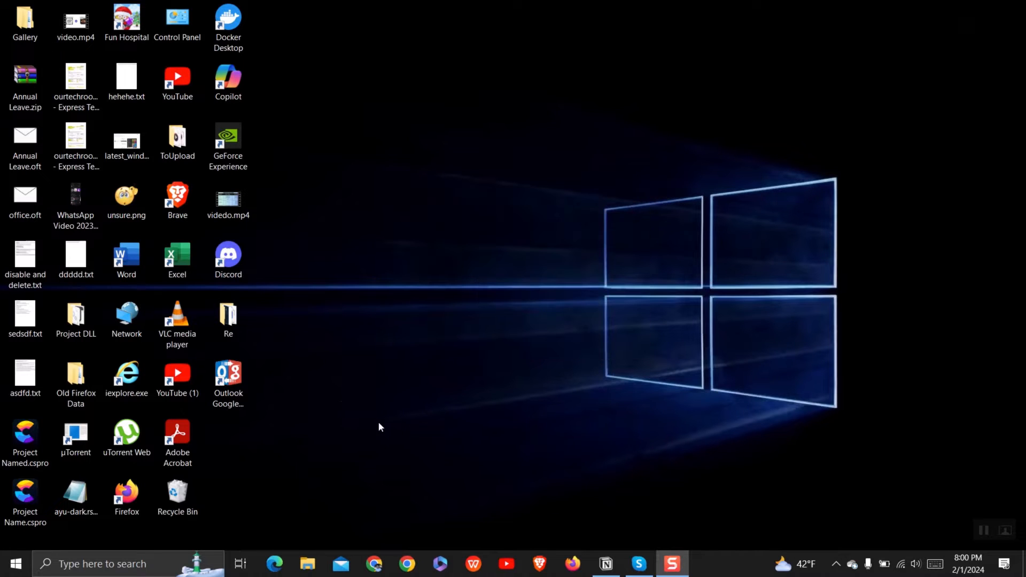
Open Outlook and bring up the COM add-ins list from Options > Add-ins
left_click(129, 564)
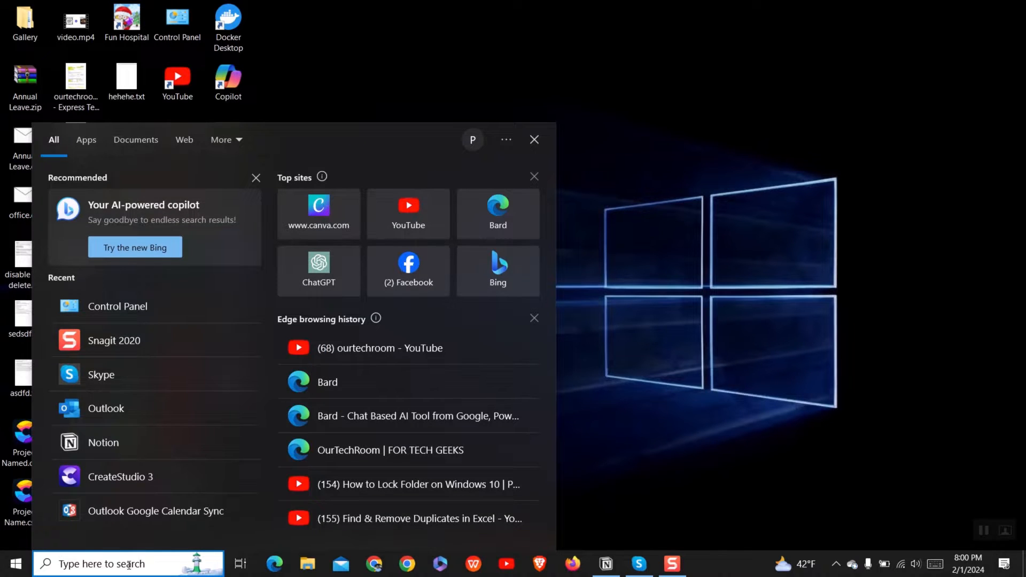
type("outlook")
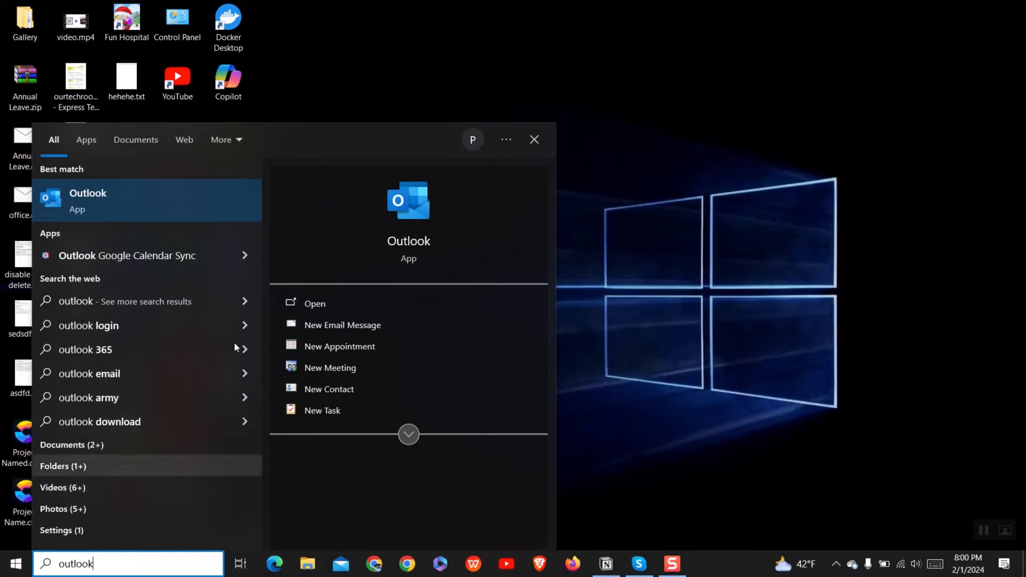
left_click(206, 194)
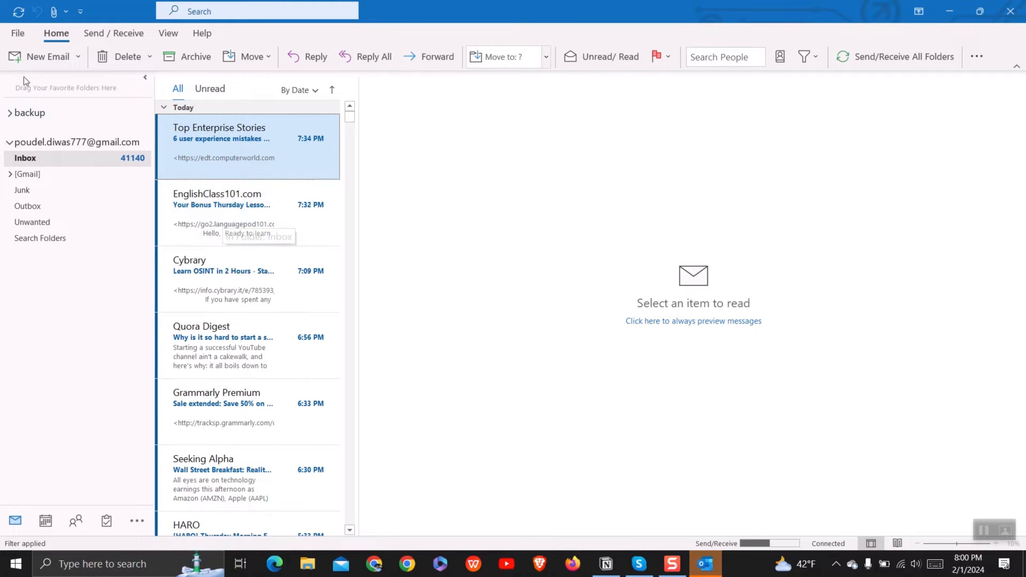
left_click(17, 33)
left_click(39, 505)
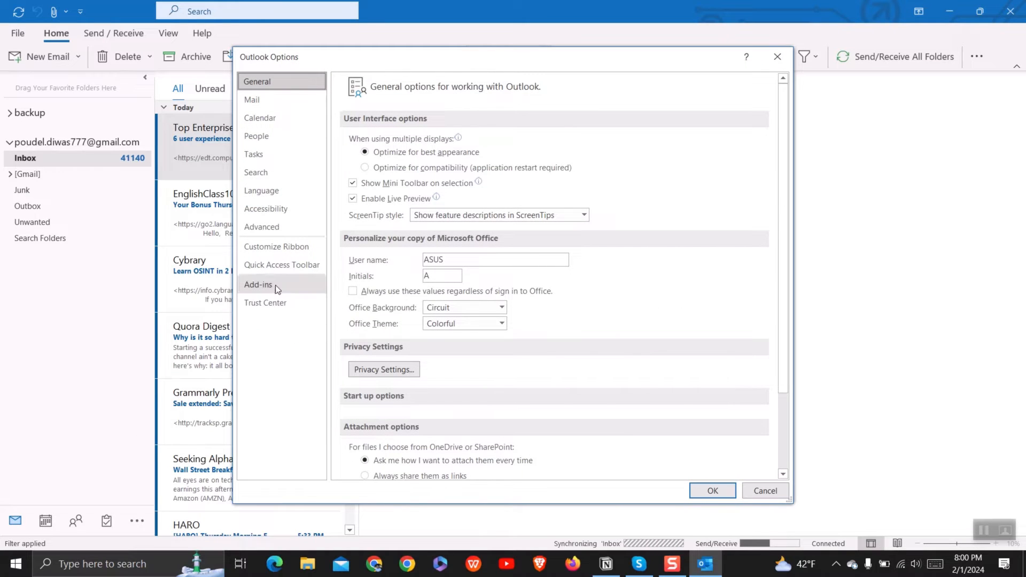
left_click(275, 284)
left_click(426, 464)
left_click(426, 464)
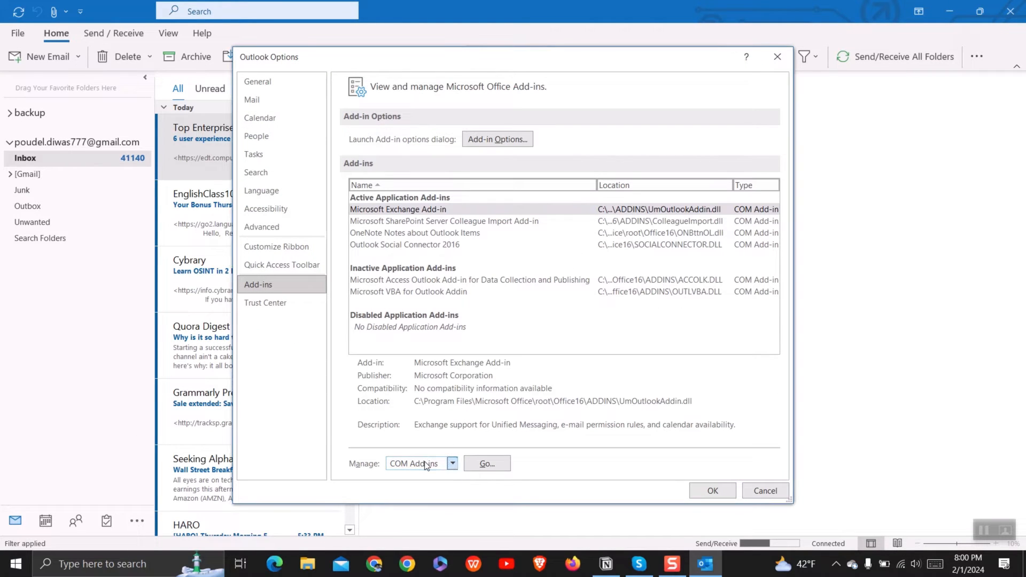
left_click(486, 463)
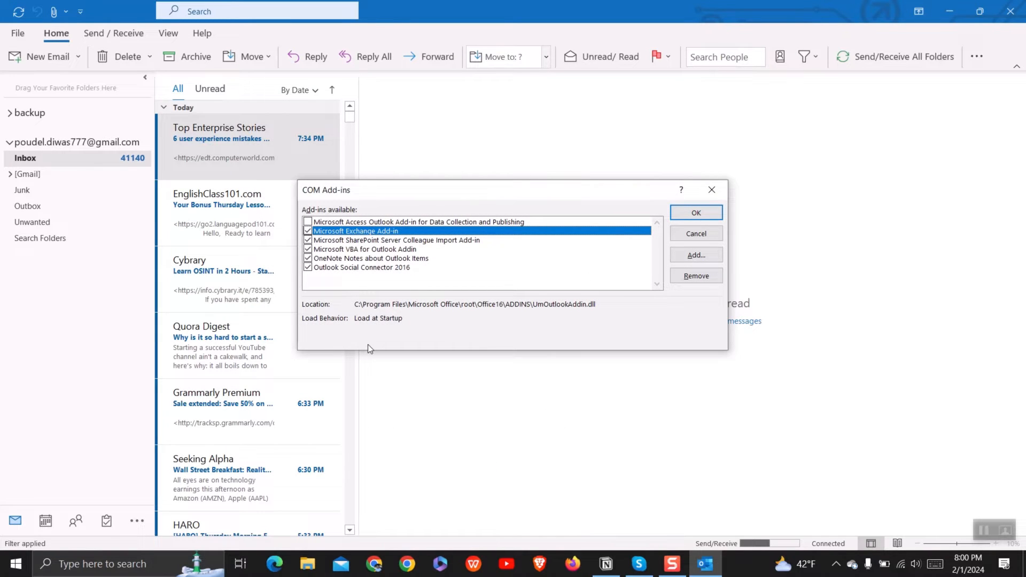
Uncheck SharePoint Colleague Import, VBA, OneNote and Social Connector add-ins, save, and close Outlook
left_click(308, 240)
left_click(308, 249)
left_click(308, 259)
left_click(308, 267)
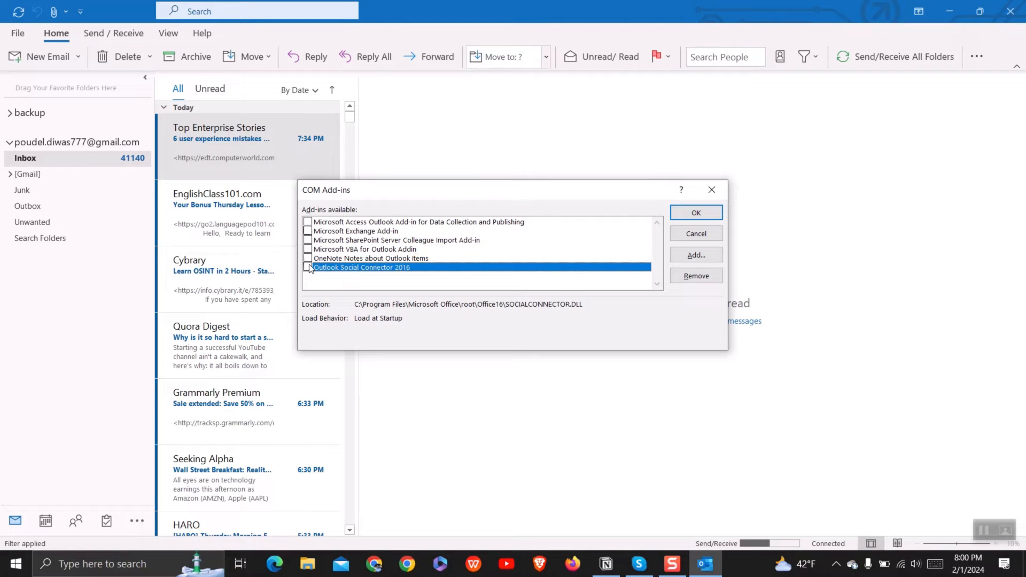
left_click(684, 214)
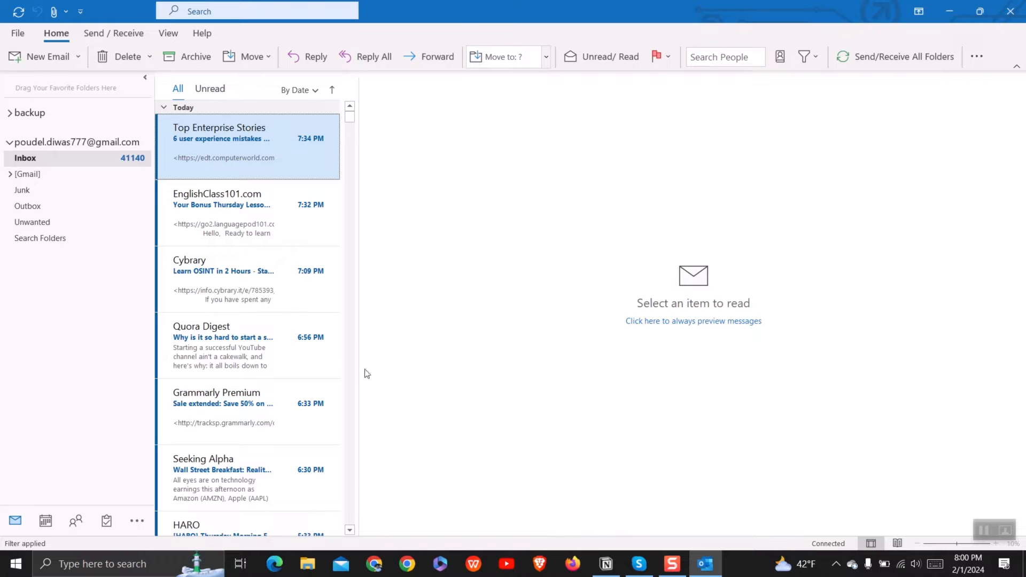
left_click(1010, 11)
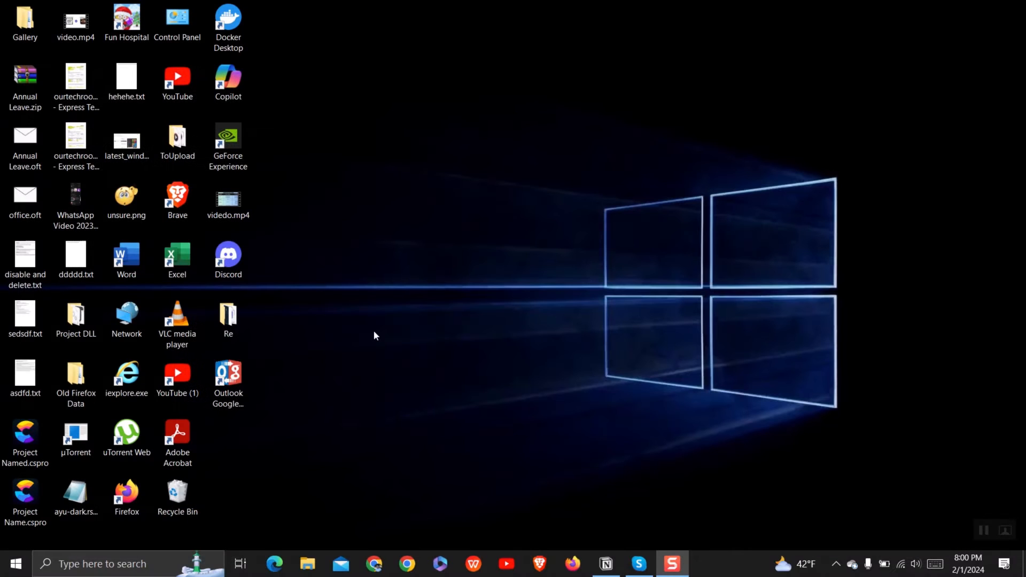
Reopen and close Outlook, then relaunch it in safe mode with the mail profile
left_click(94, 564)
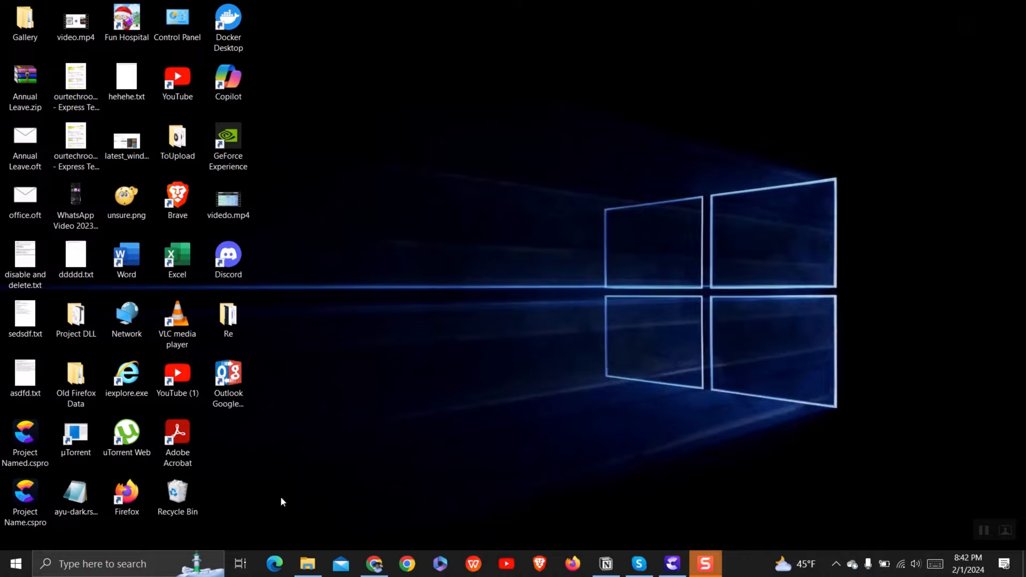
left_click(97, 566)
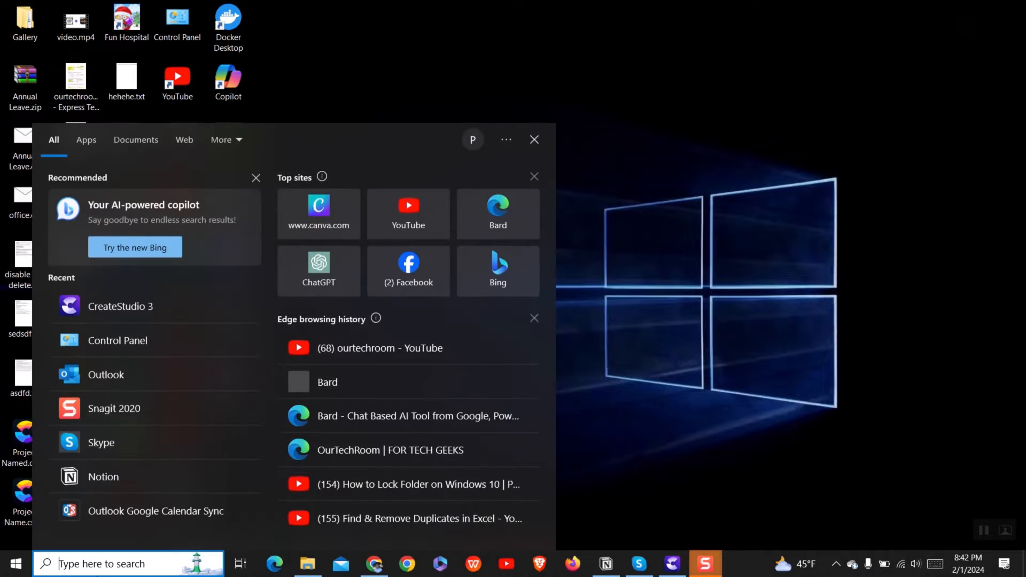
type("outlook")
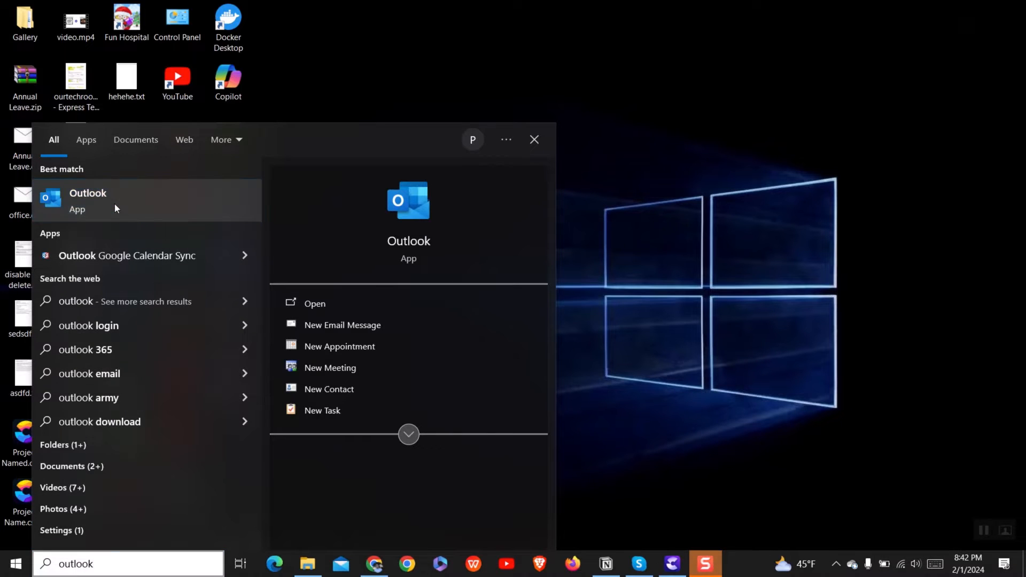
left_click(114, 203)
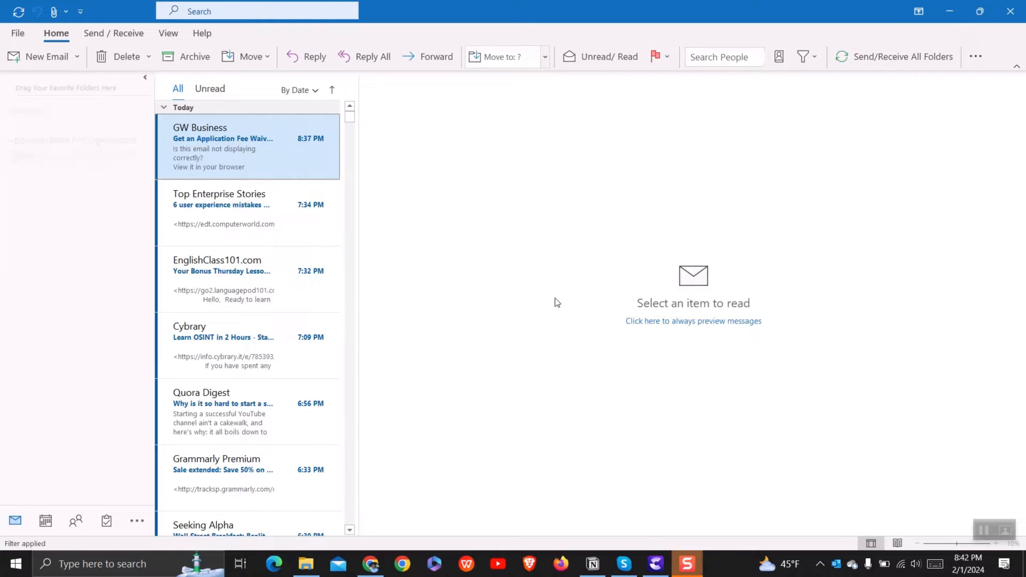
left_click(1012, 9)
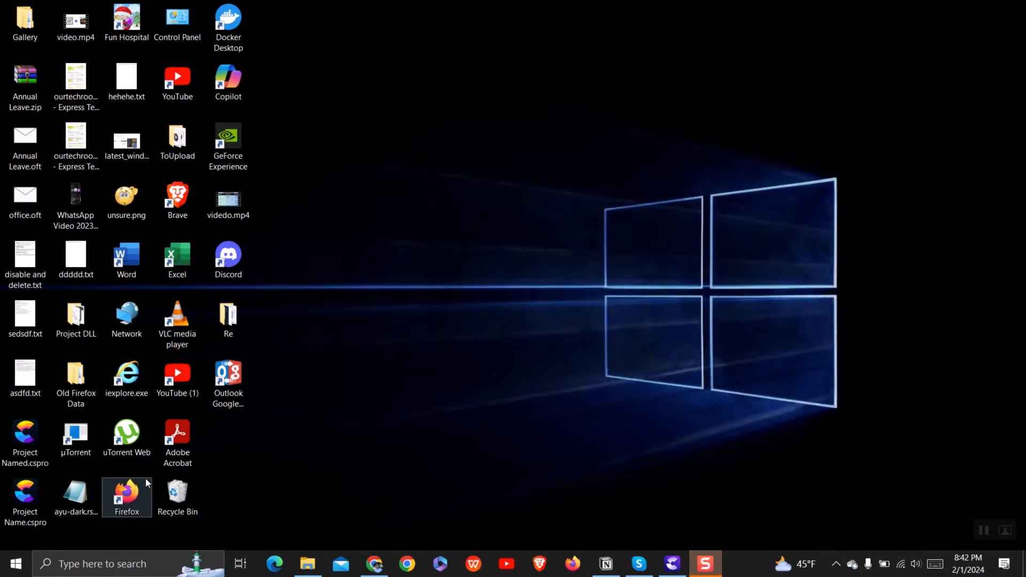
key("super+r")
left_click(102, 522)
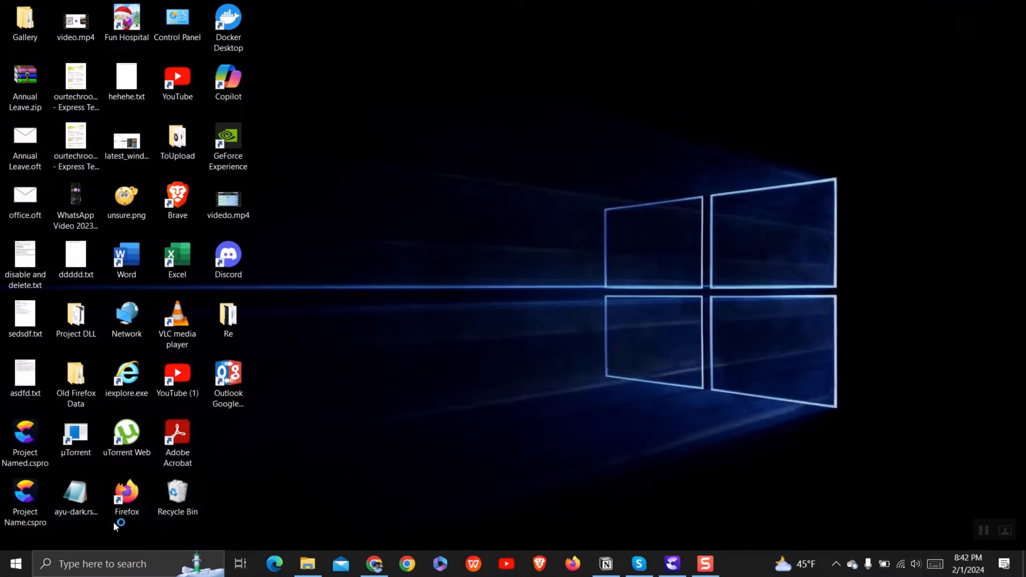
left_click(516, 293)
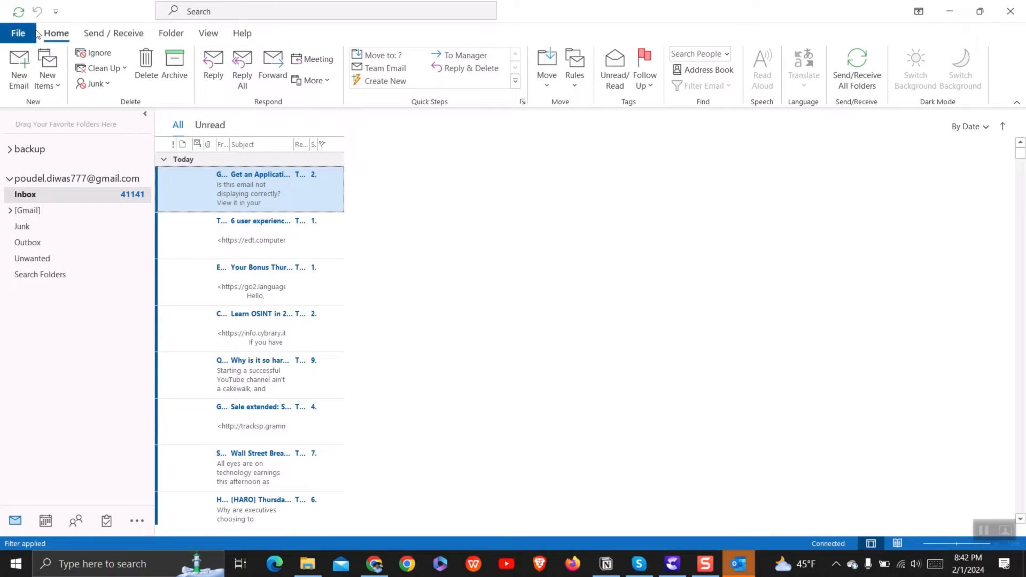
Re-enable only the SharePoint Server Colleague Import COM add-in and apply the change
left_click(17, 33)
left_click(51, 500)
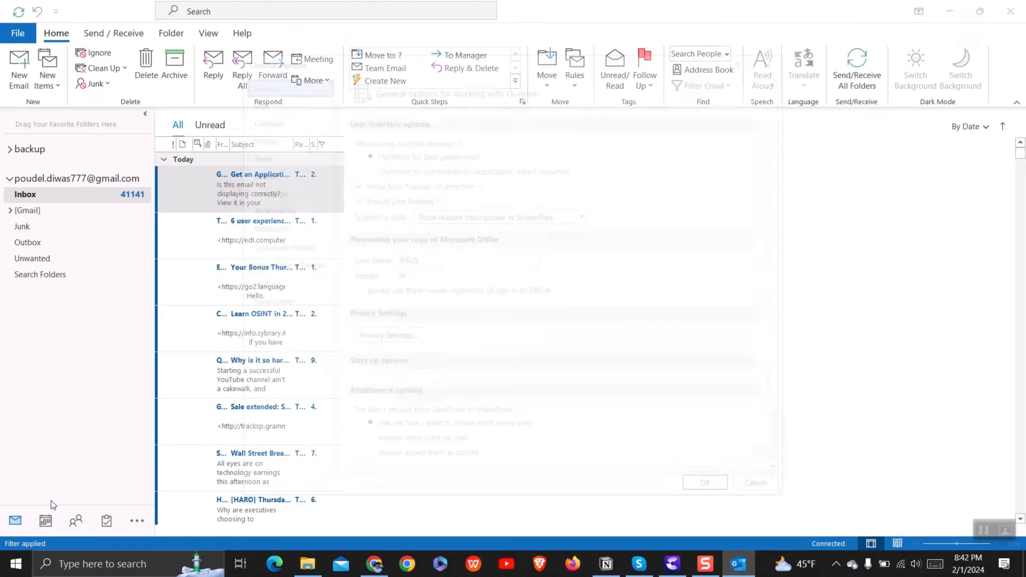
left_click(258, 284)
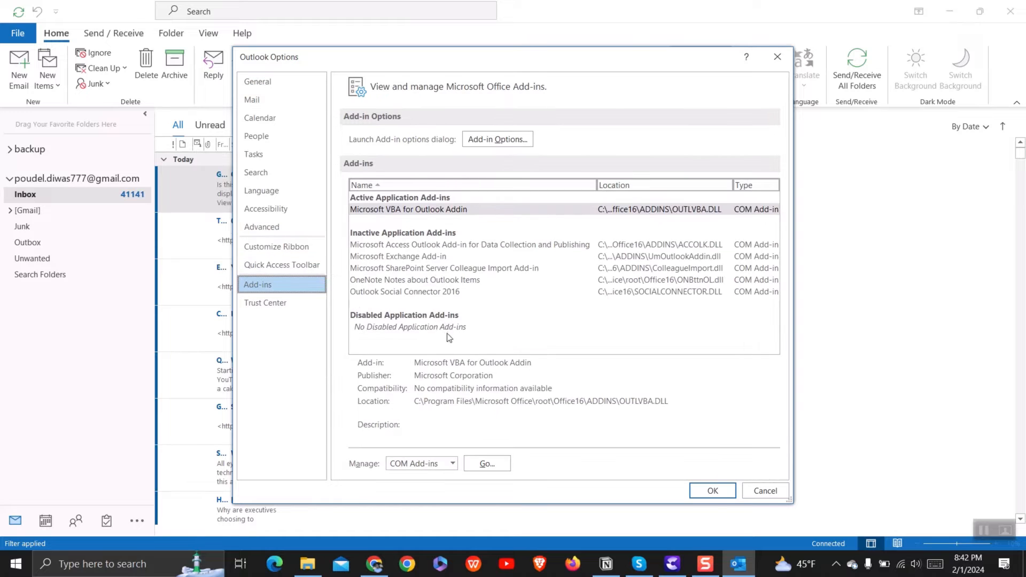
left_click(489, 463)
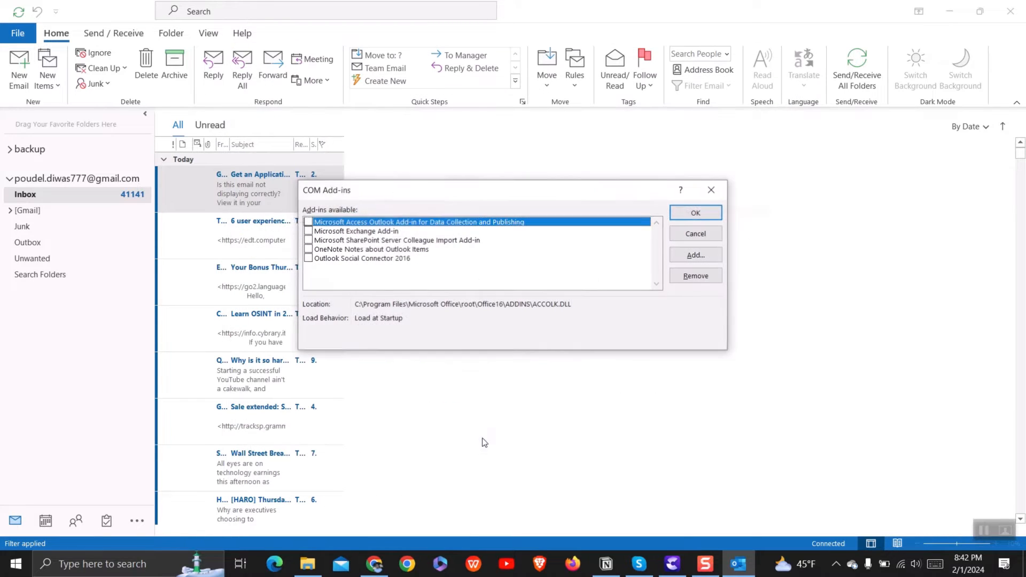
left_click(310, 239)
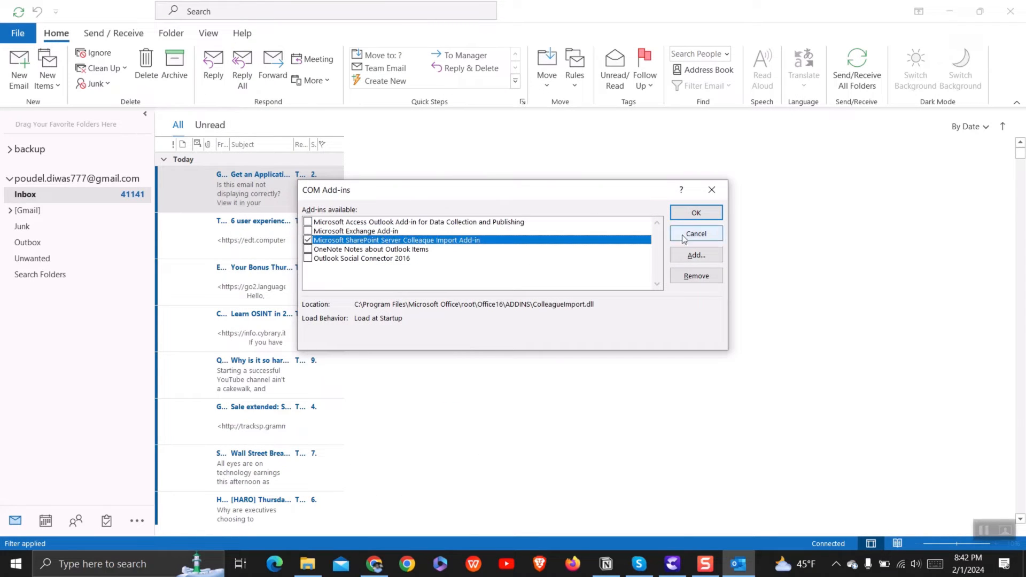
left_click(691, 216)
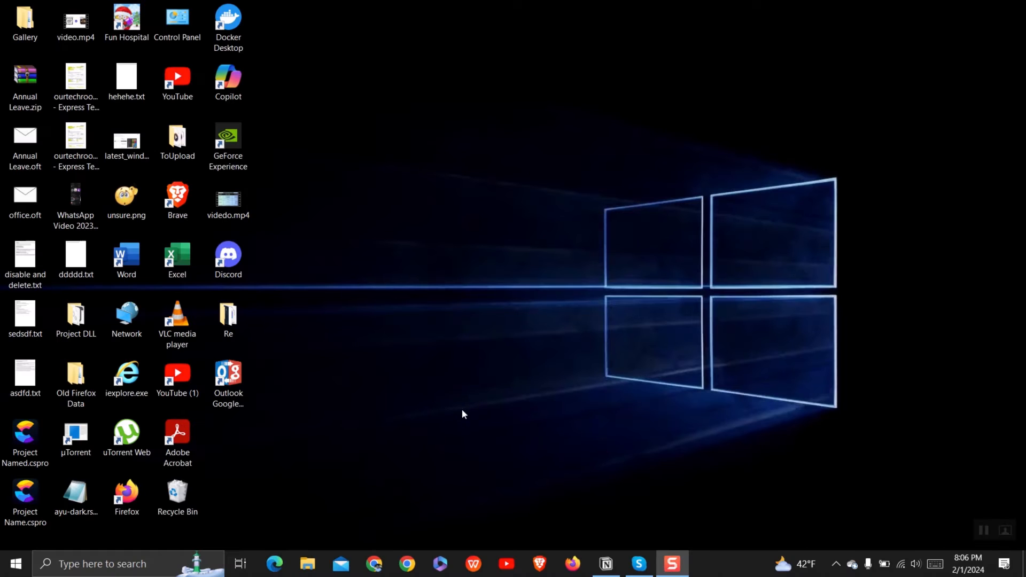
Open Control Panel with items shown as large icons
left_click(101, 569)
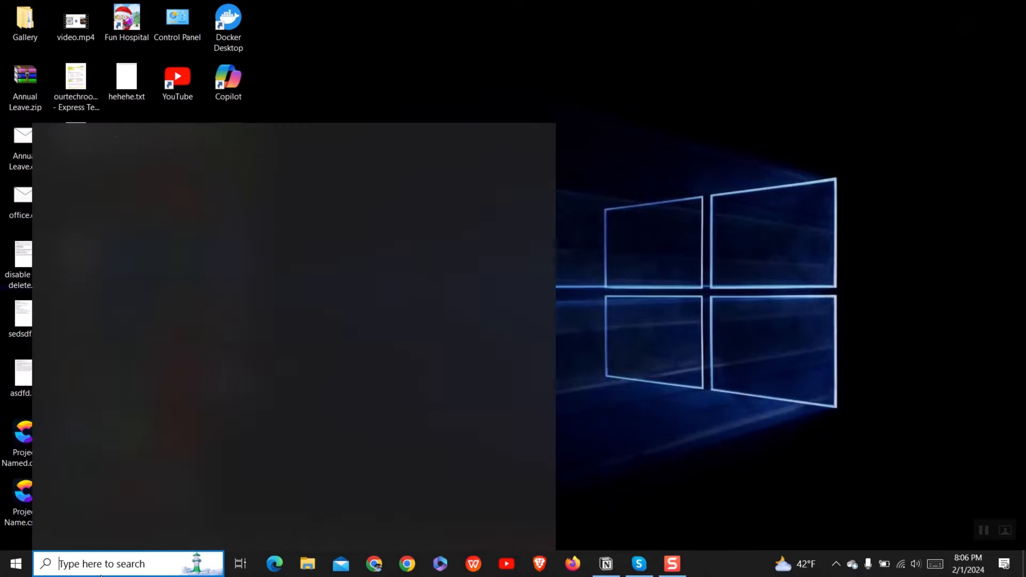
type("control")
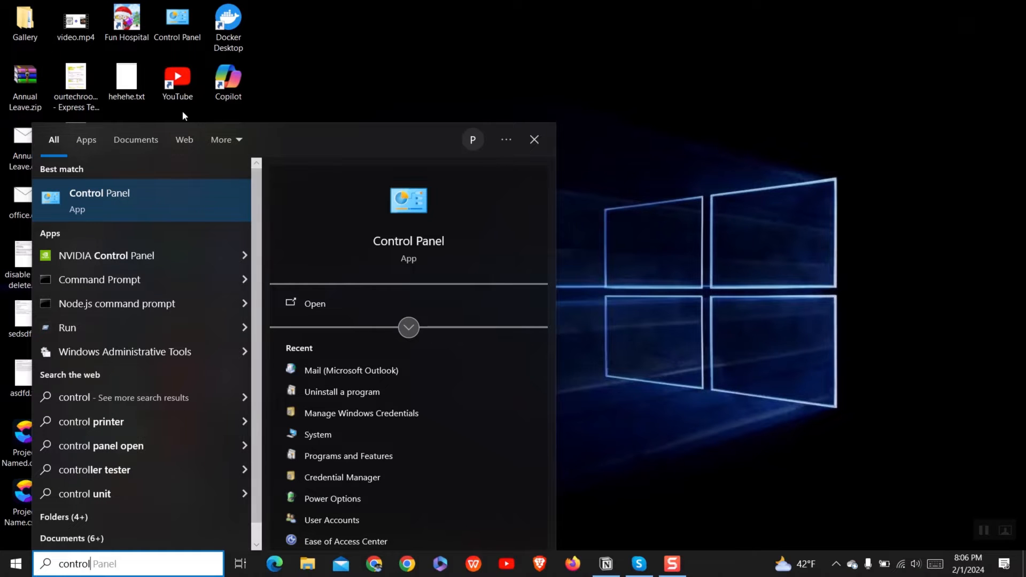
left_click(182, 194)
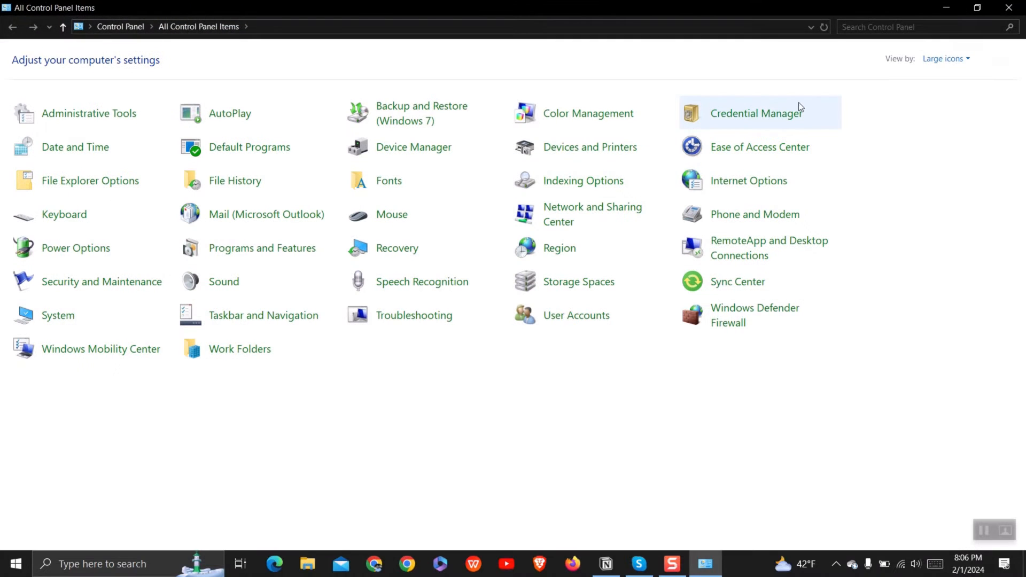
left_click(929, 59)
left_click(948, 88)
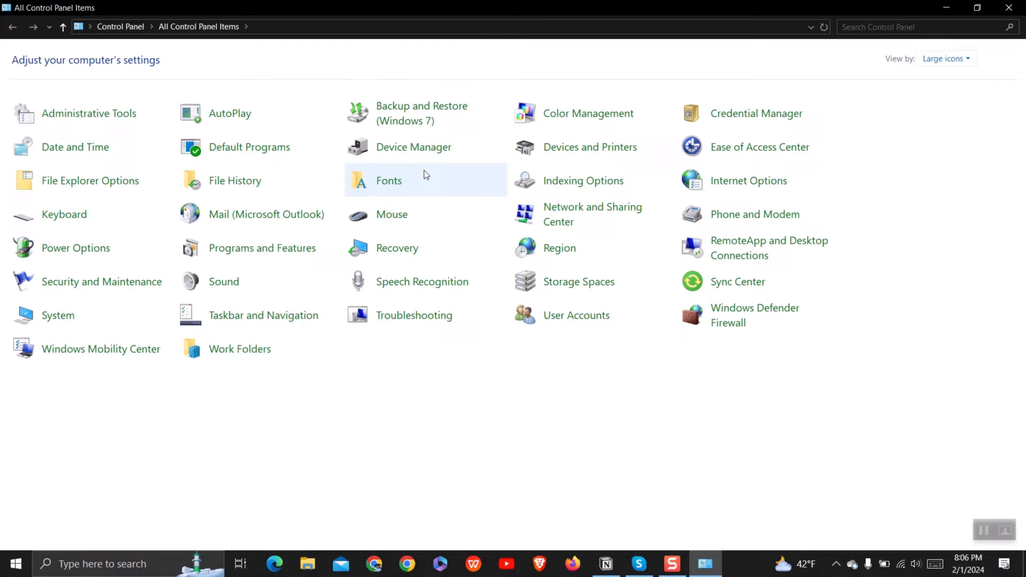
From Mail Setup's data files, open the .ost file's folder in a maximized Explorer window
left_click(273, 216)
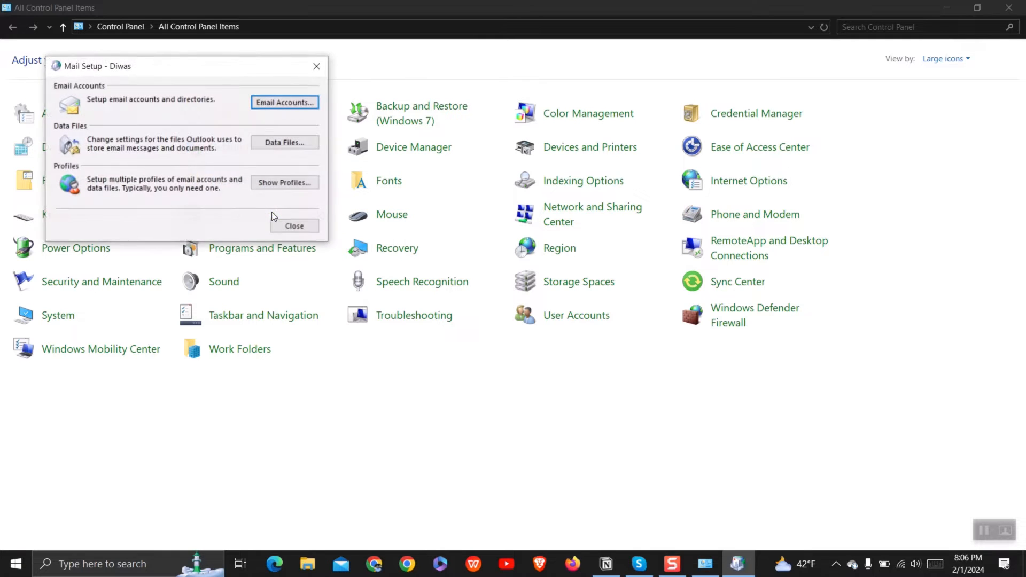
left_click(287, 142)
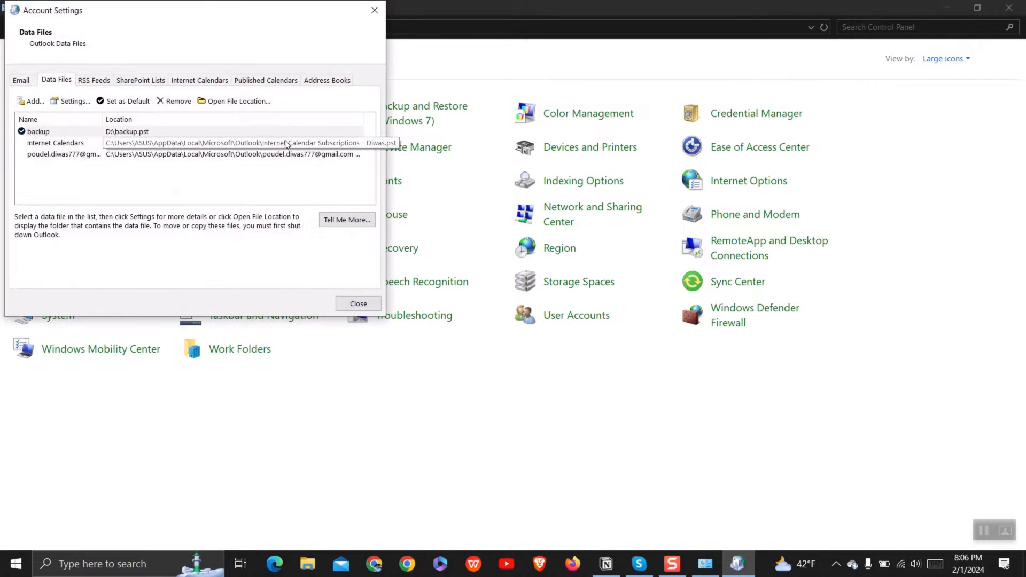
left_click(78, 157)
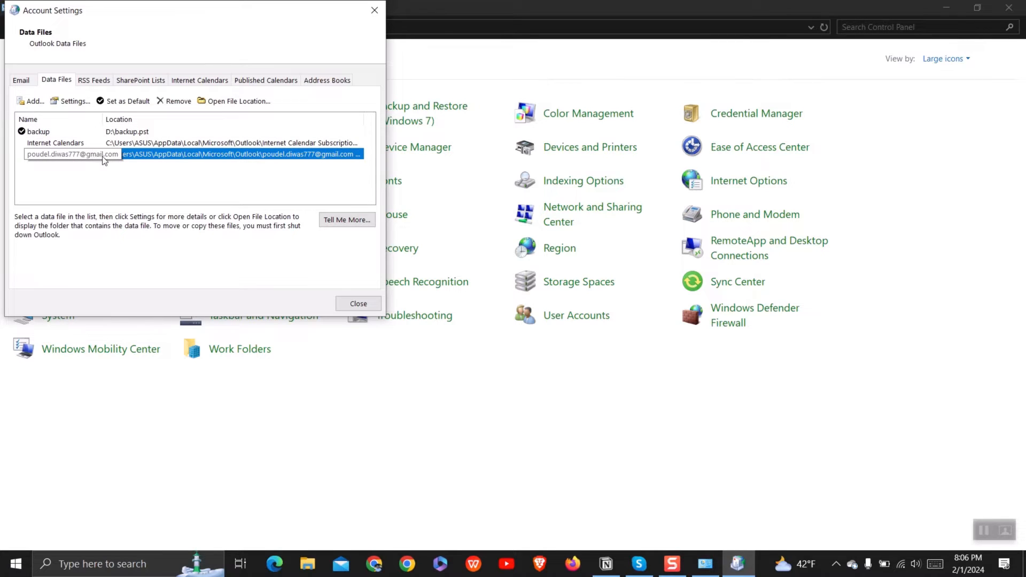
left_click(243, 101)
double_click(643, 109)
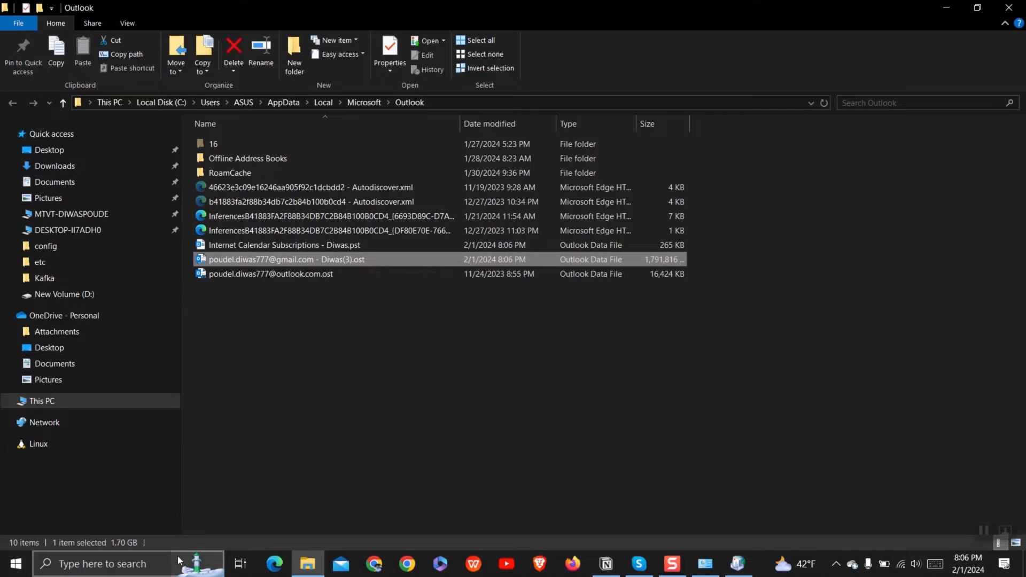
Open a new File Explorer window and browse through This PC to Local Disk (C:)
left_click(319, 459)
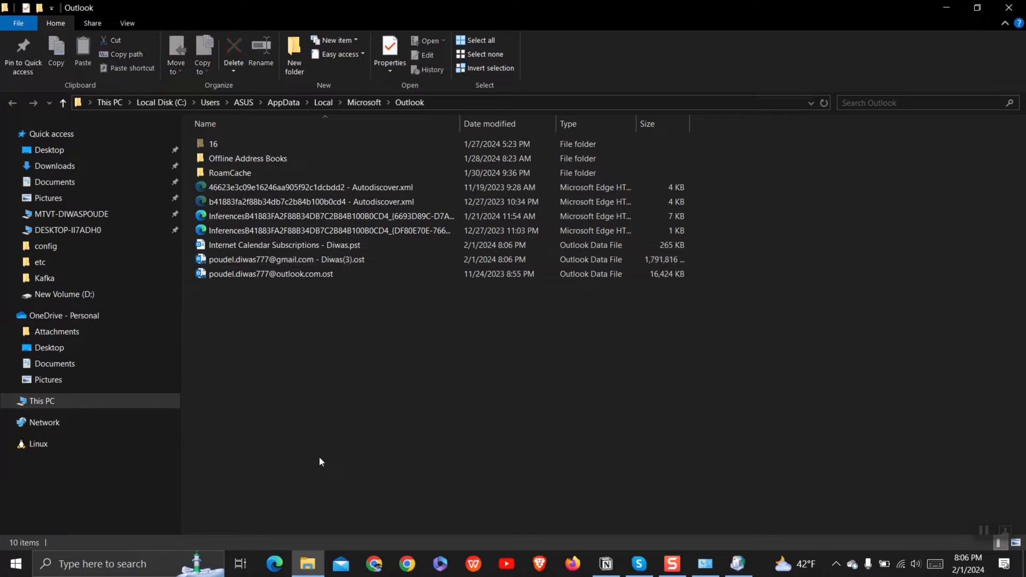
key("super+e")
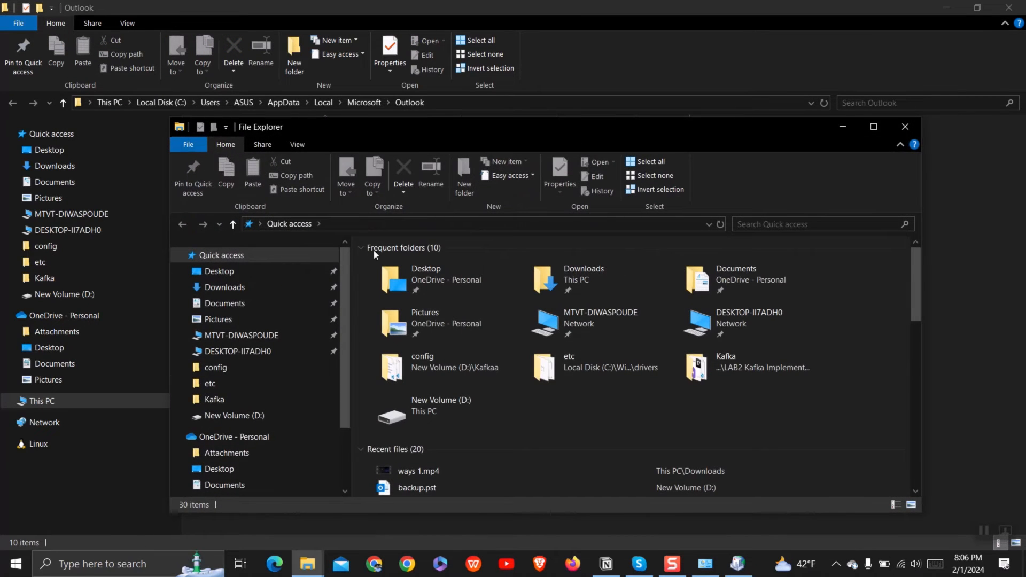
scroll(231, 461, "down", 2)
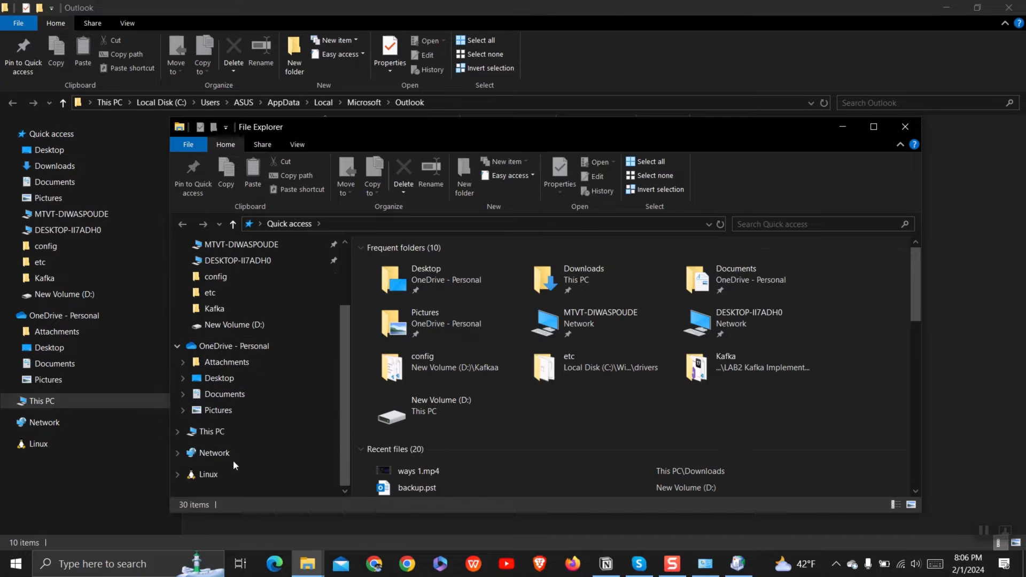
left_click(240, 434)
double_click(447, 428)
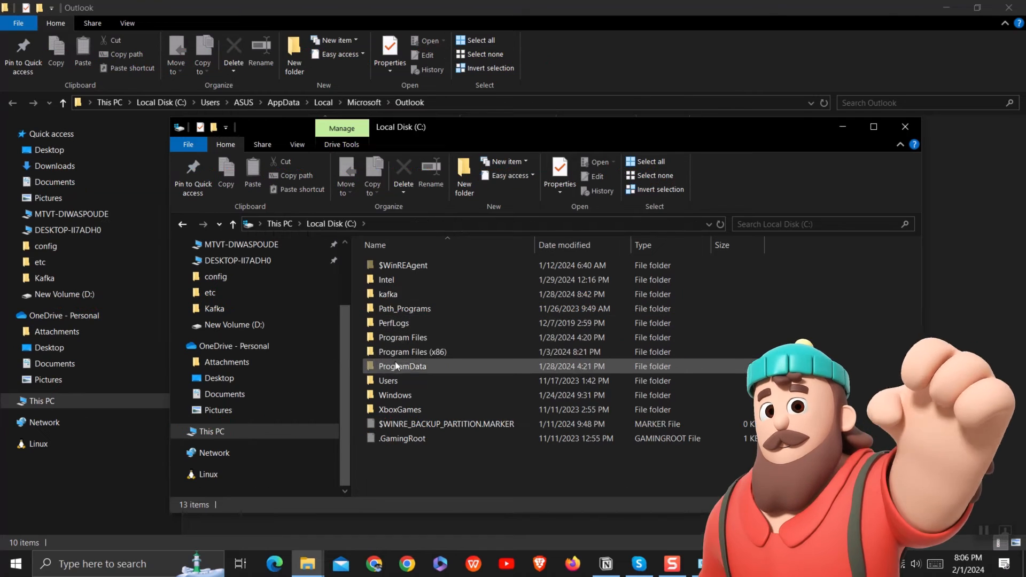
Browse into C:\Program Files\Microsoft Office\root, after a detour through Program Files (x86)
left_click(429, 353)
double_click(429, 356)
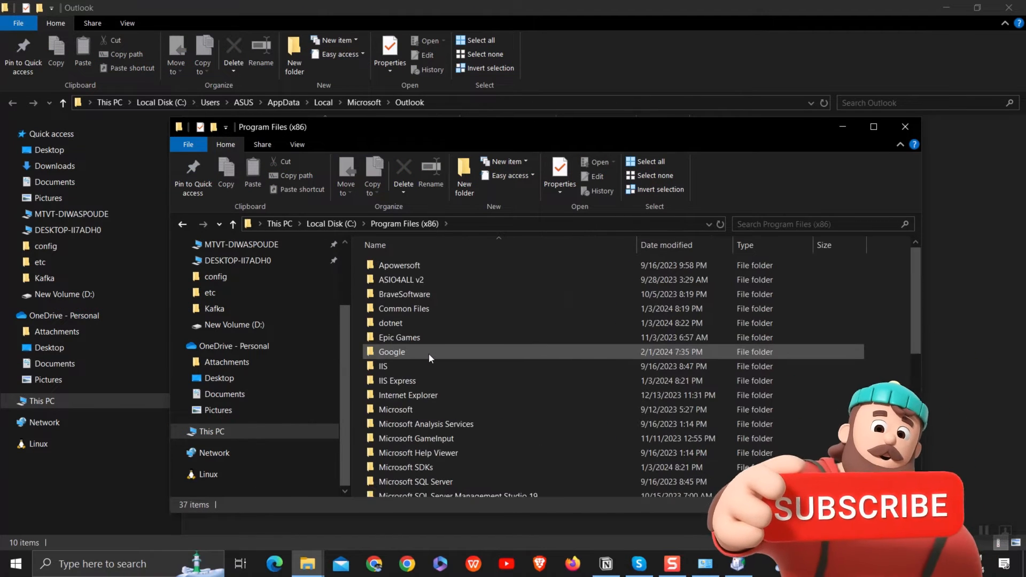
scroll(424, 462, "down", 4)
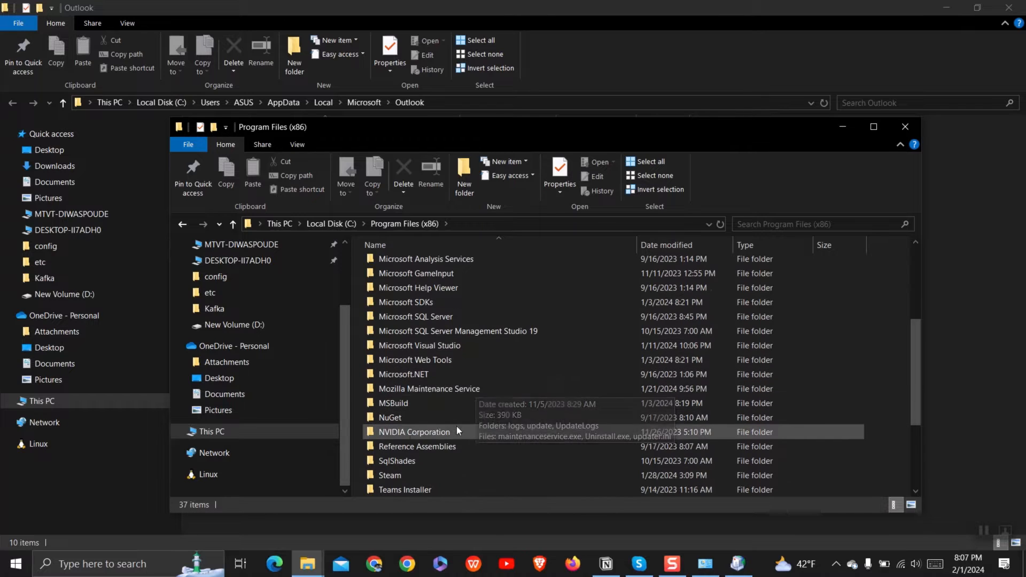
scroll(443, 423, "down", 3)
scroll(452, 432, "up", 7)
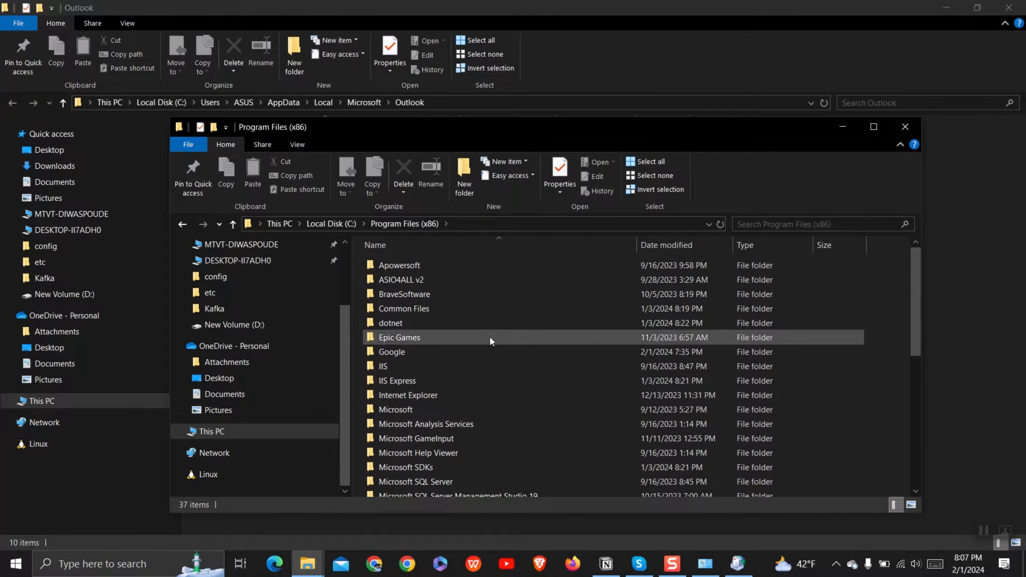
left_click(336, 224)
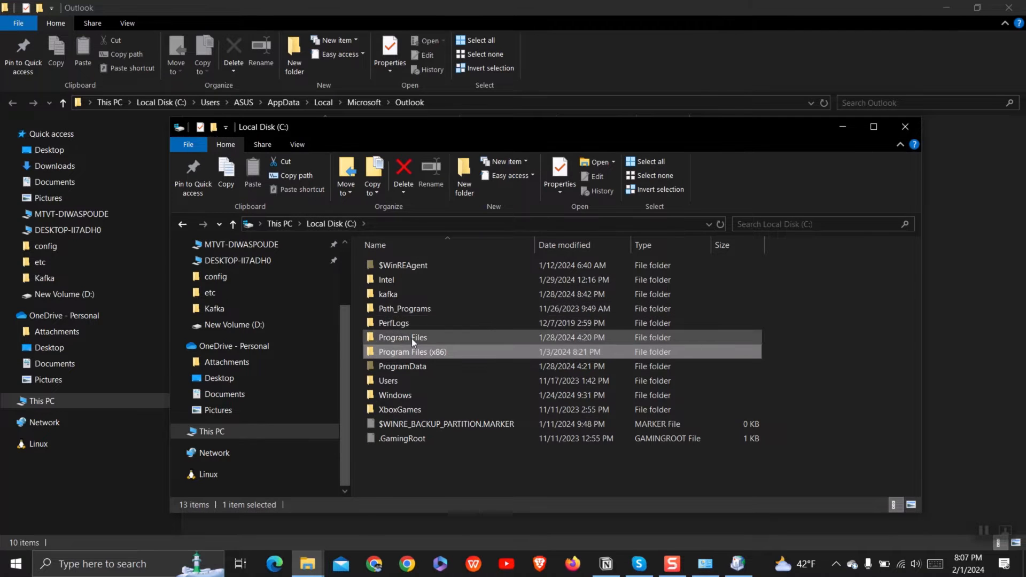
double_click(412, 339)
scroll(419, 399, "down", 2)
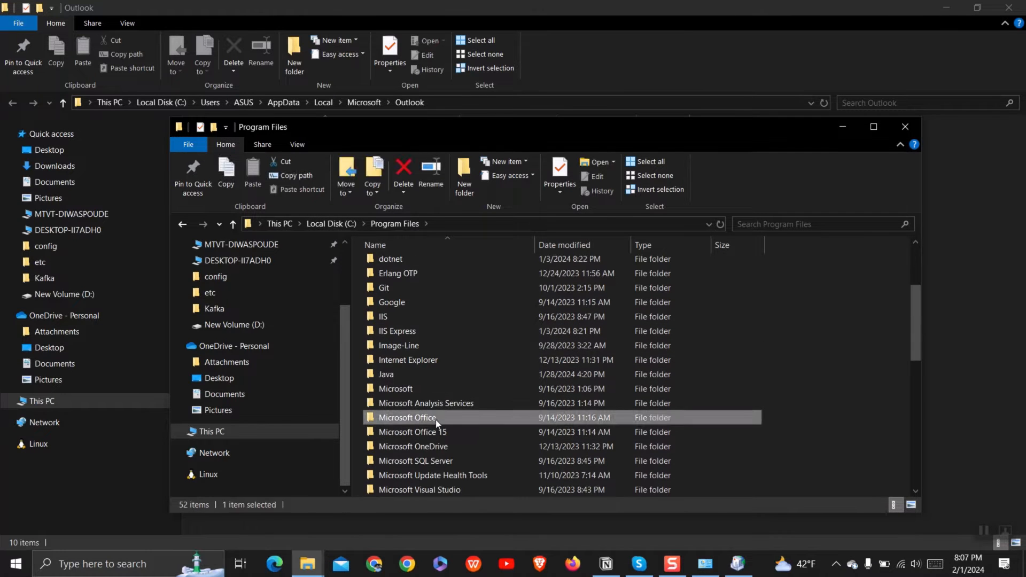
double_click(435, 417)
double_click(405, 294)
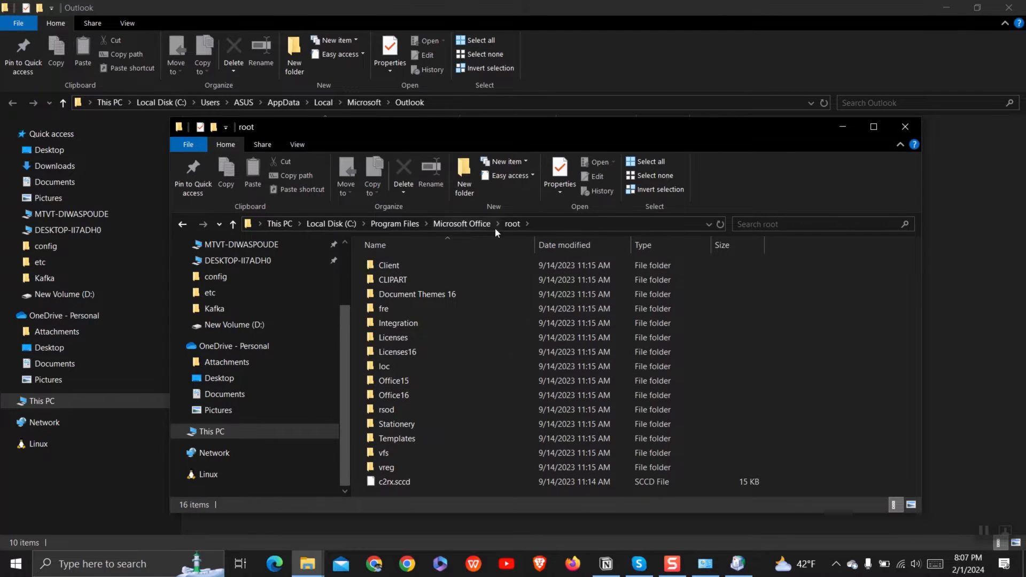
left_click(473, 224)
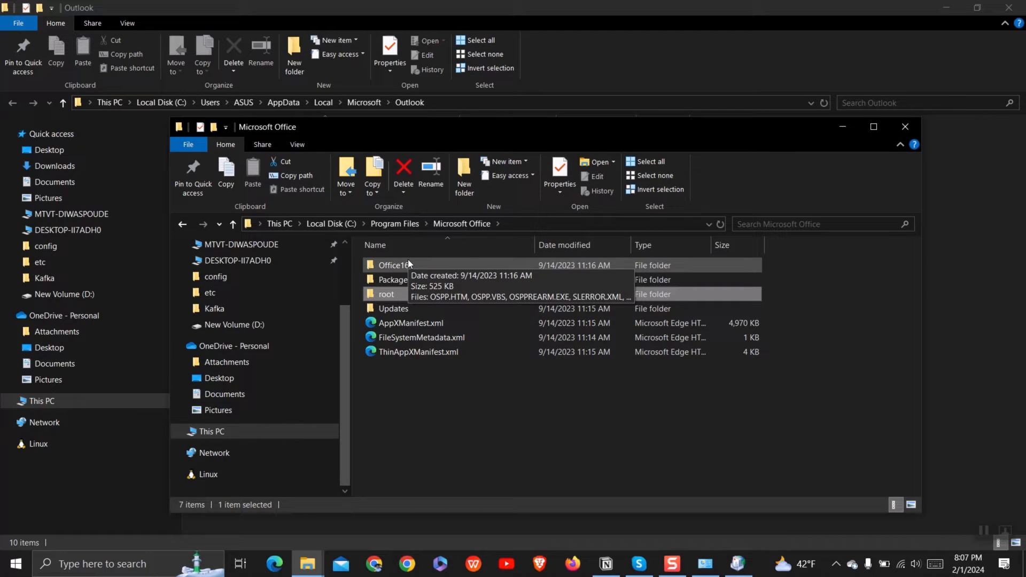
double_click(407, 295)
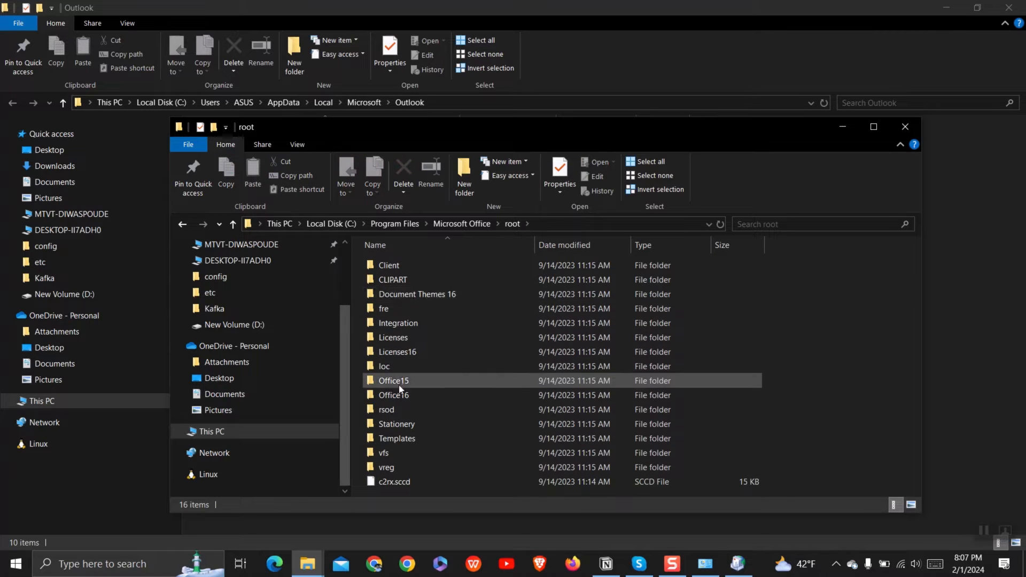
In the Office16 folder, find and launch SCANPST.EXE, the Inbox Repair Tool
left_click(409, 397)
double_click(409, 396)
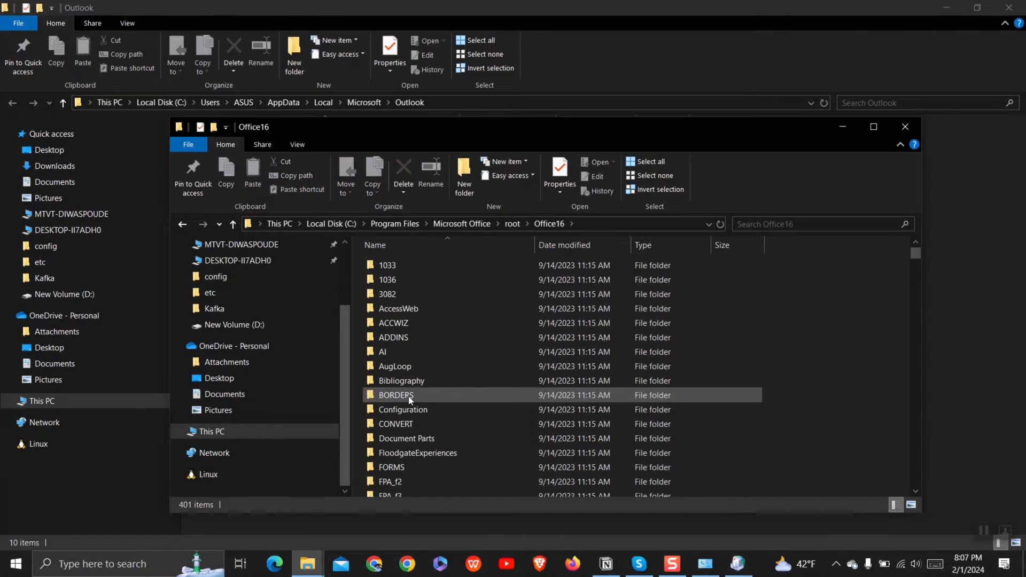
scroll(413, 392, "down", 6)
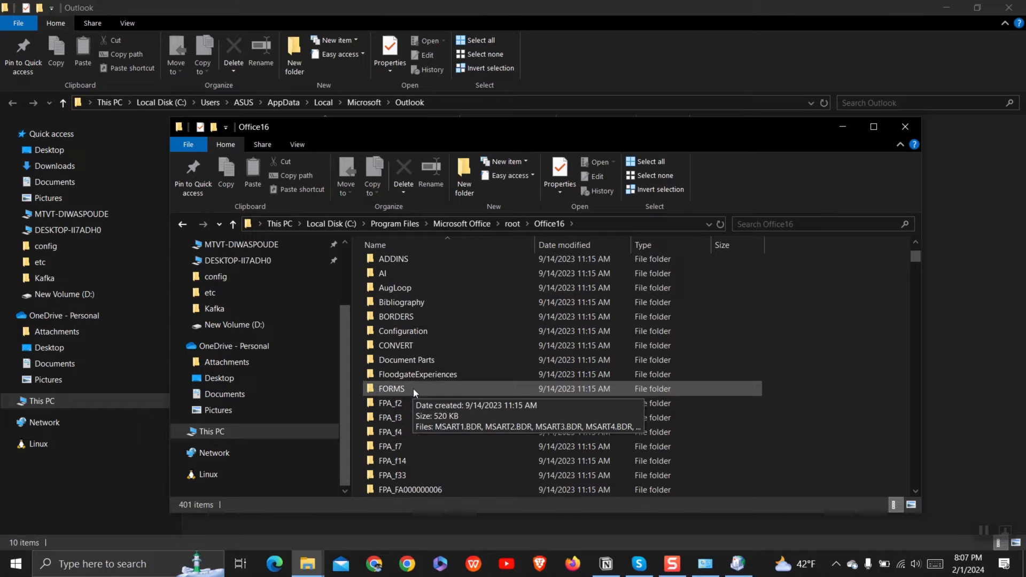
left_click(413, 386)
key("s")
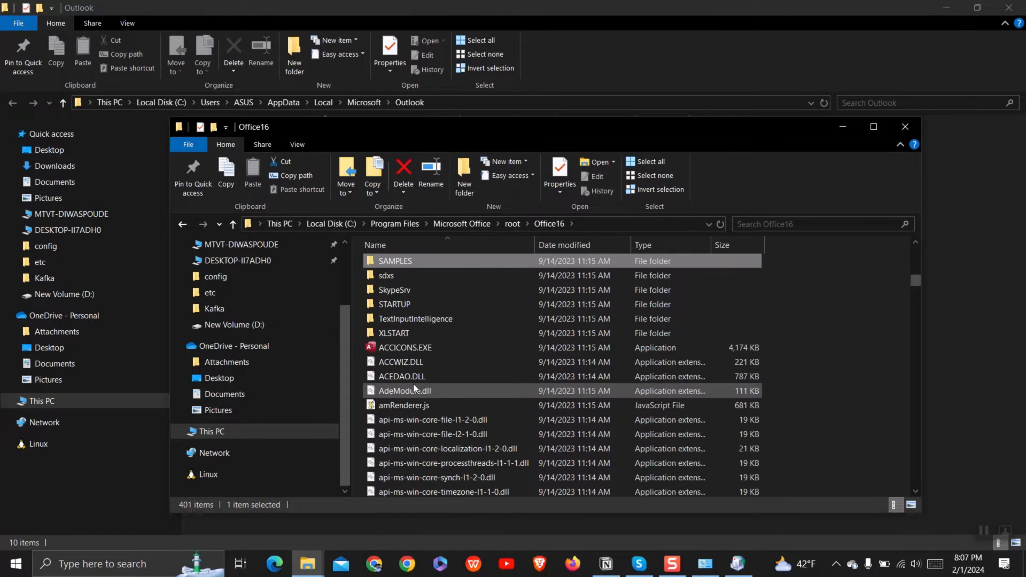
key("s")
key("s")
key("s")
key("s")
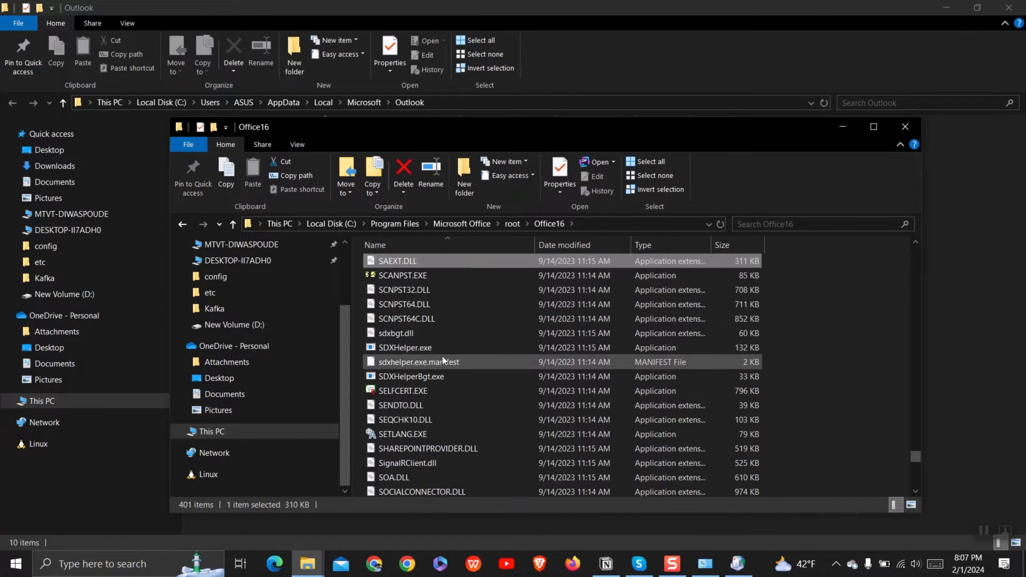
double_click(423, 277)
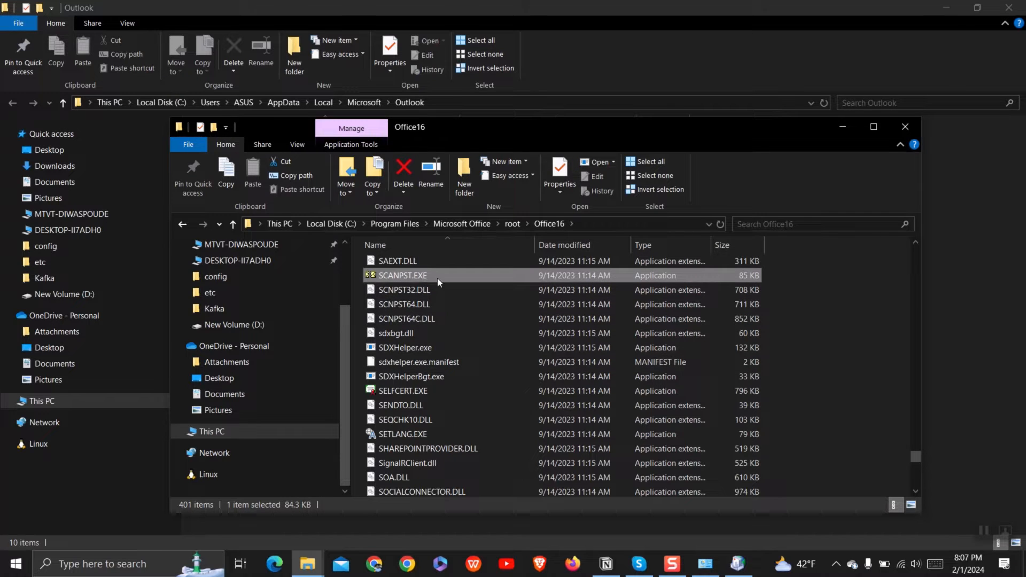
Start browsing for the scan file and navigate to C:\Users\ user folder
left_click(847, 129)
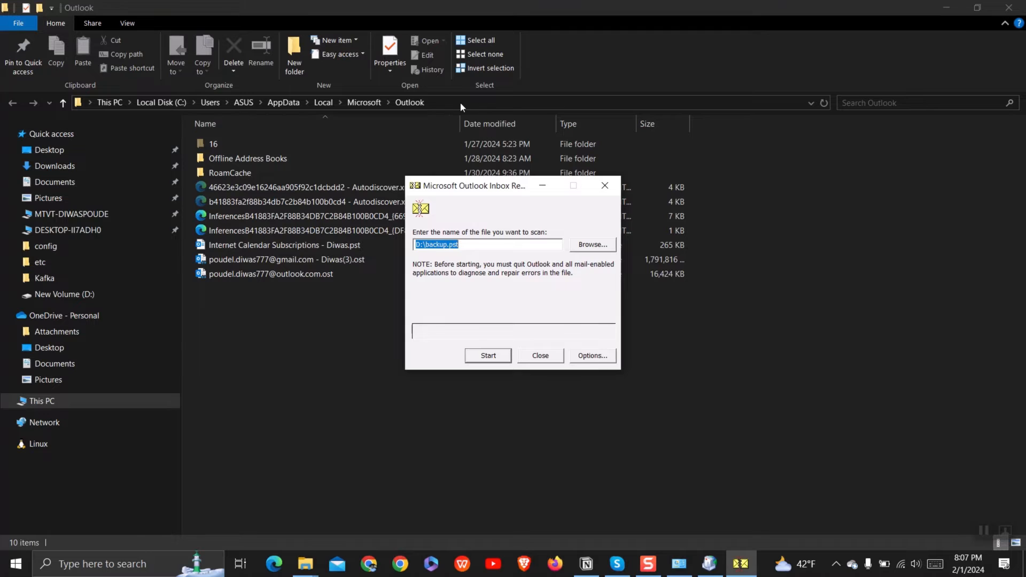
left_click(590, 246)
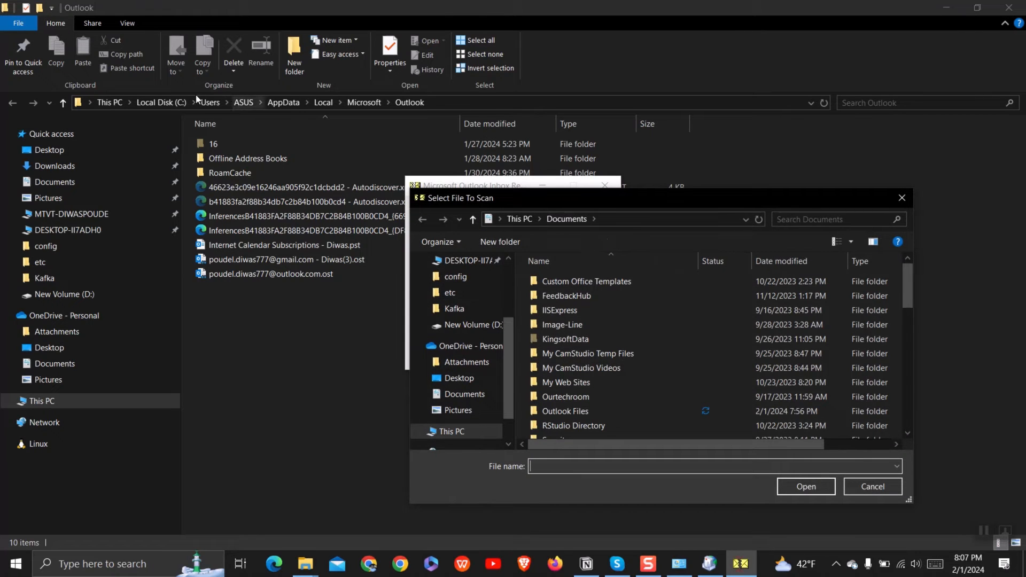
left_click(458, 430)
scroll(610, 364, "down", 3)
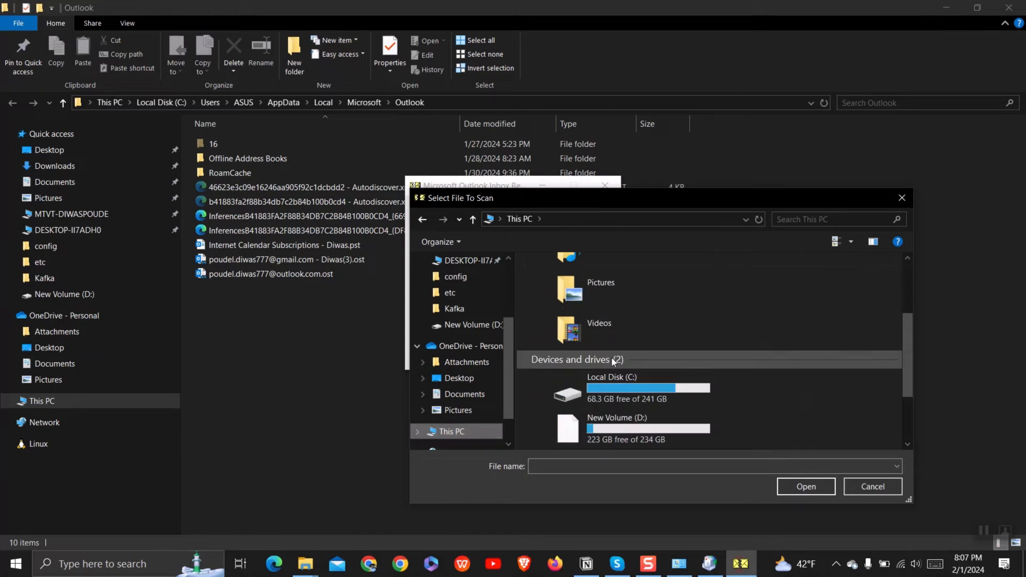
double_click(626, 394)
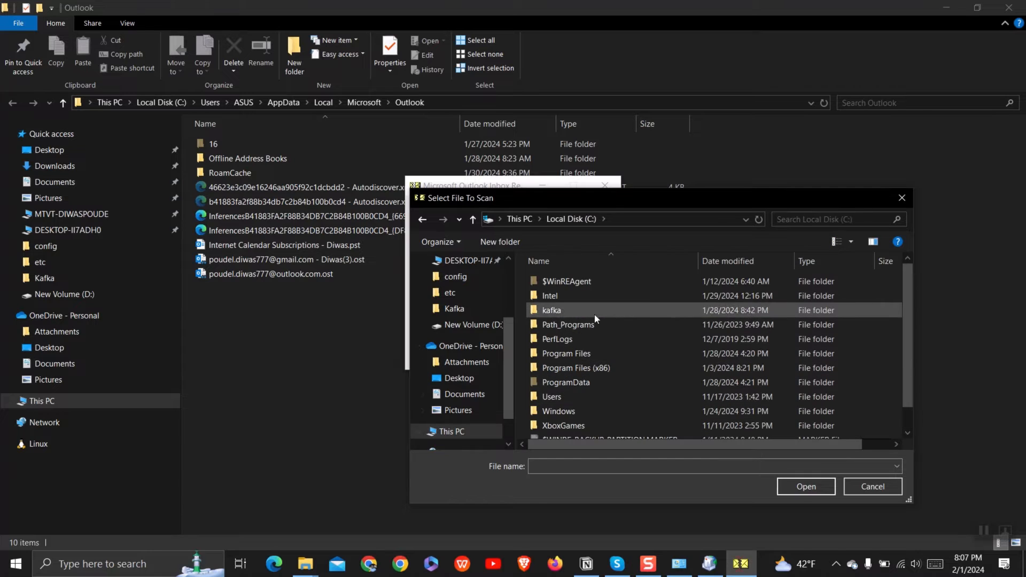
double_click(574, 396)
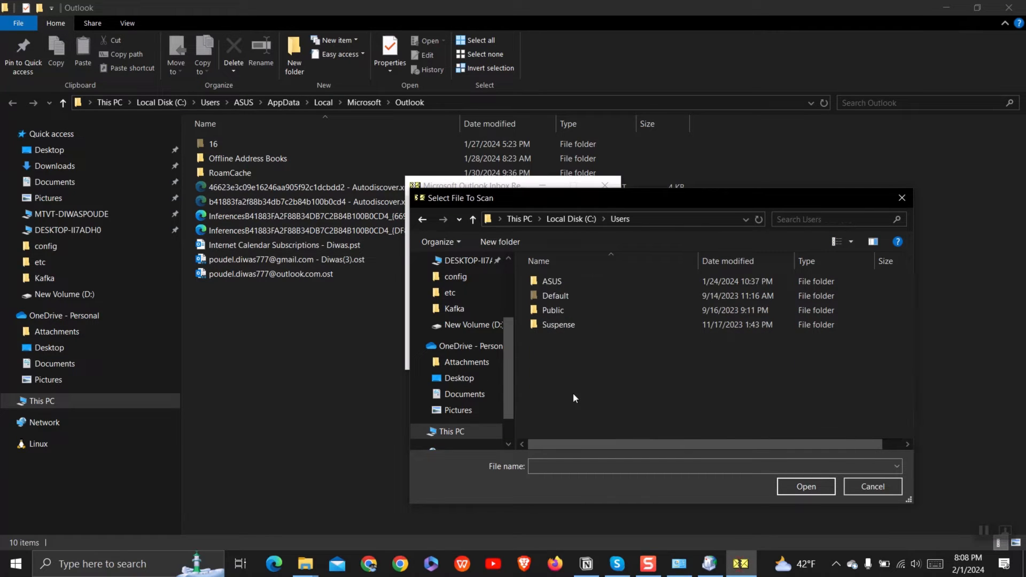
double_click(555, 281)
Go into AppData\Local\Microsoft\Outlook and select the account's .ost file to scan
scroll(592, 339, "down", 4)
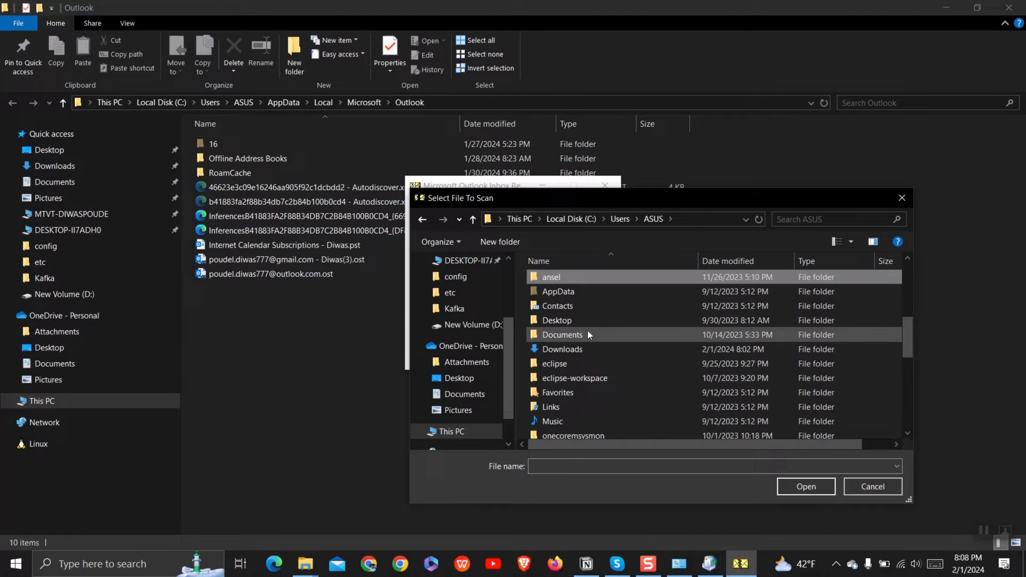
double_click(576, 288)
double_click(576, 282)
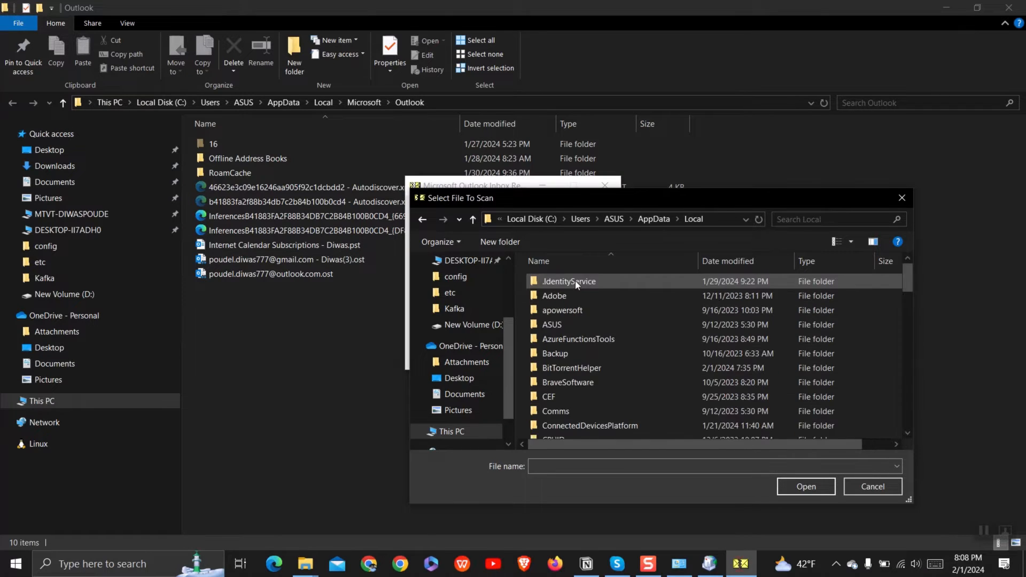
scroll(582, 327, "down", 10)
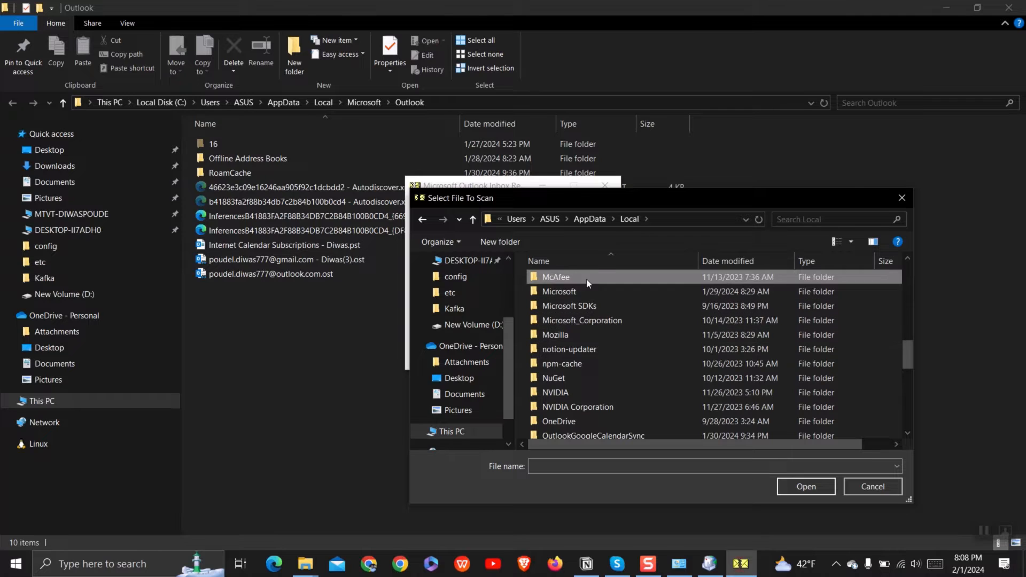
double_click(580, 292)
left_click(577, 311)
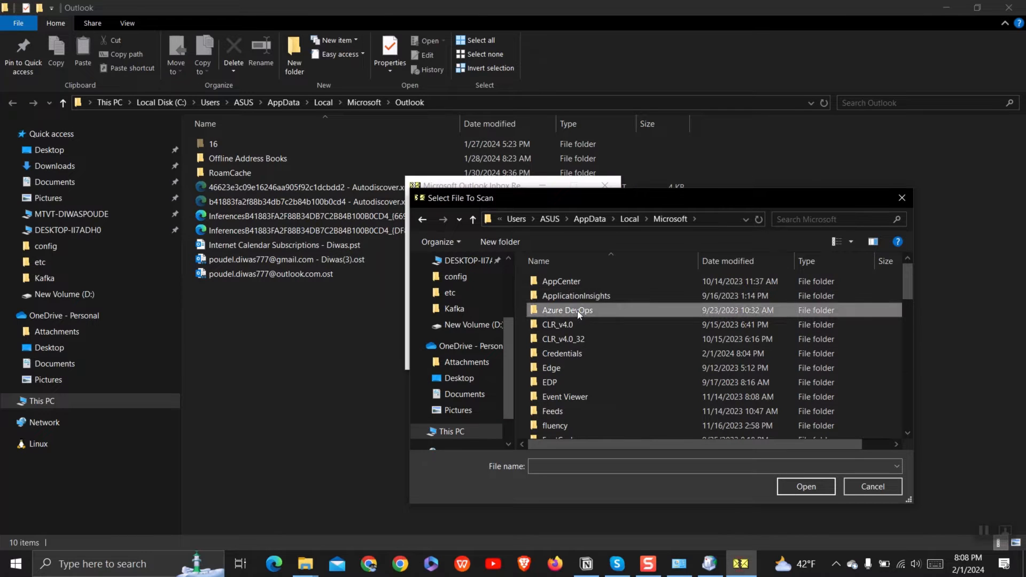
scroll(578, 299, "down", 6)
left_click(573, 334)
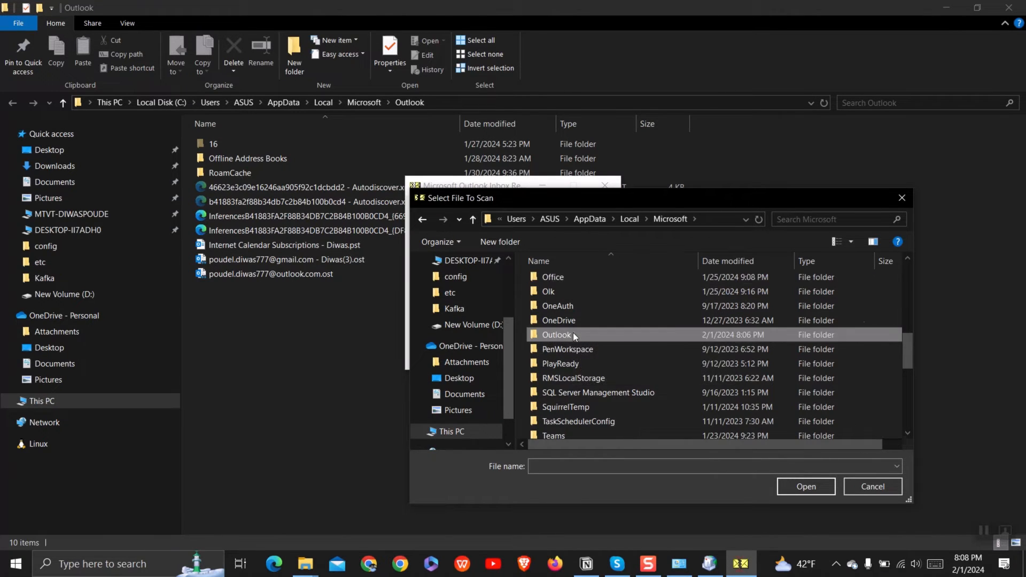
double_click(573, 335)
double_click(643, 397)
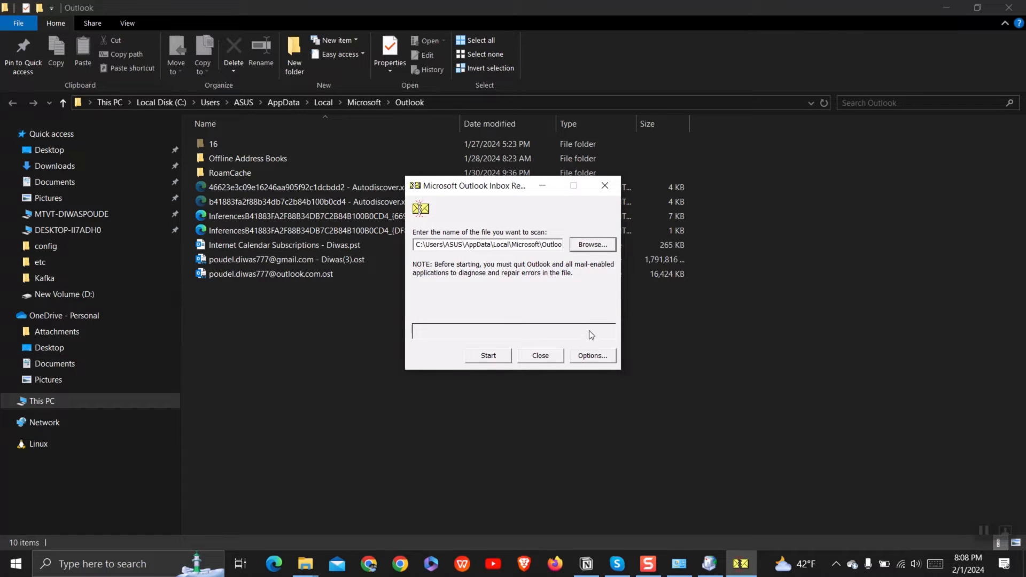
Scan the .ost file, repair it while keeping a .bak backup, and acknowledge 'Repair complete'
left_click(496, 357)
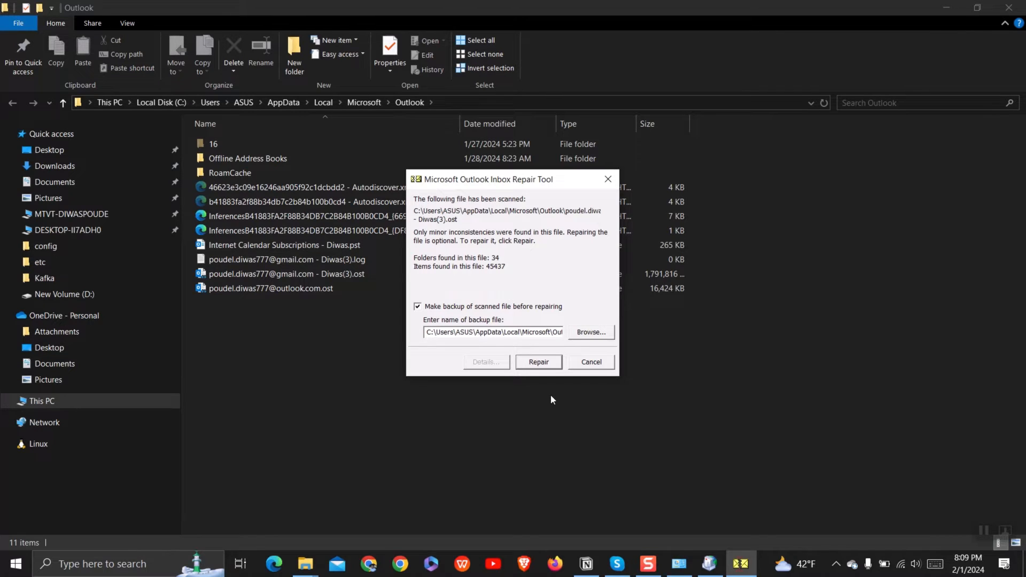
left_click(545, 360)
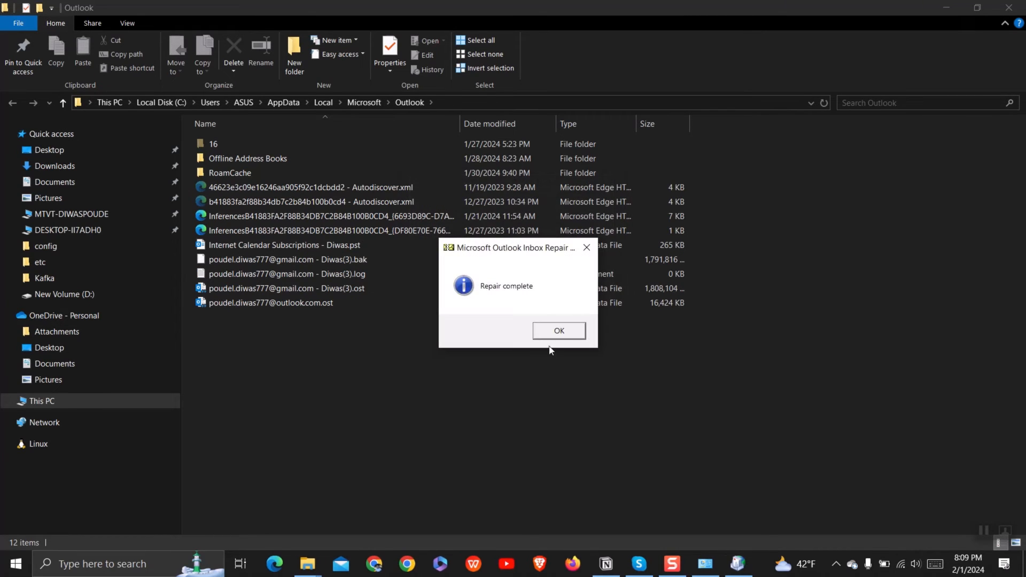
left_click(554, 331)
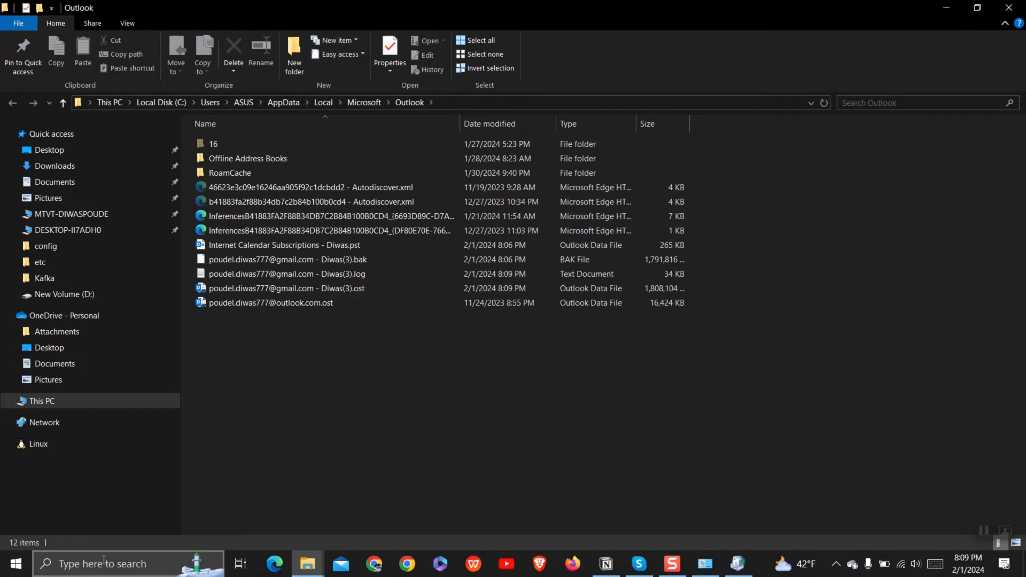
Launch the Outlook app from Windows search
left_click(103, 561)
type("oft > Outlo")
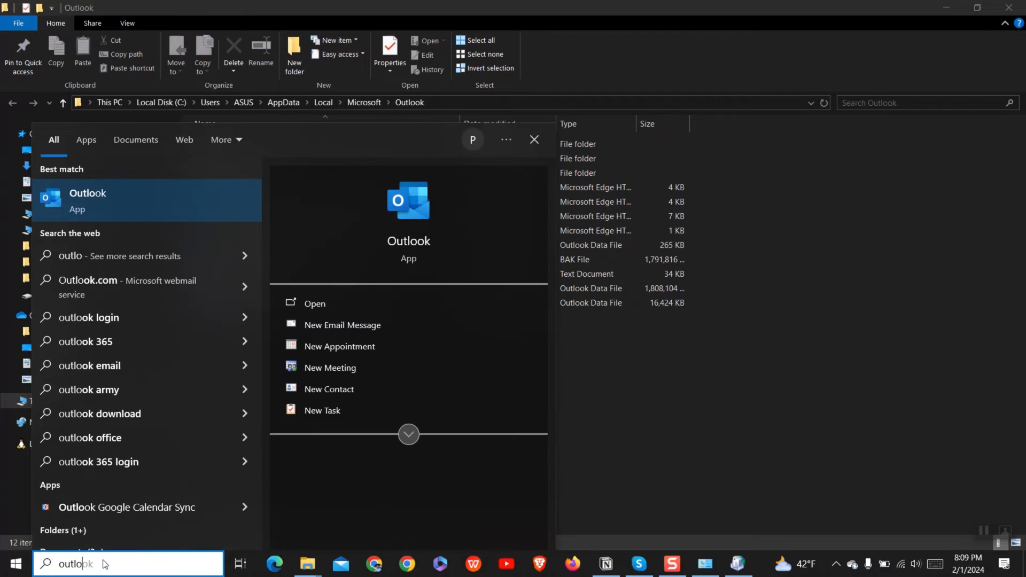
type("ok")
left_click(180, 199)
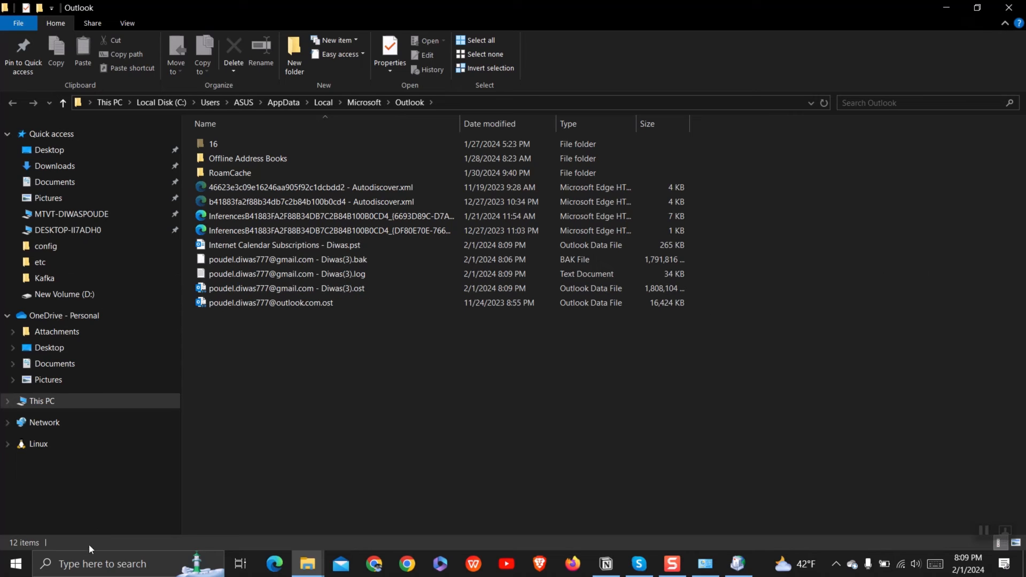
Search 'control' and open Control Panel
left_click(93, 563)
type("conbtro")
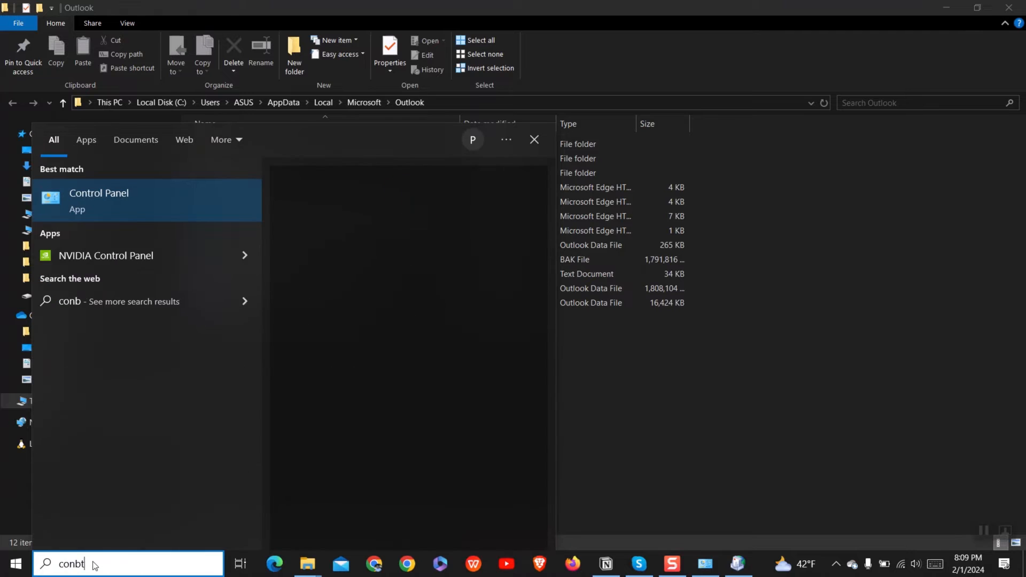
key("BackSpace")
key("BackSpace")
key("BackSpace")
key("BackSpace")
type("trol")
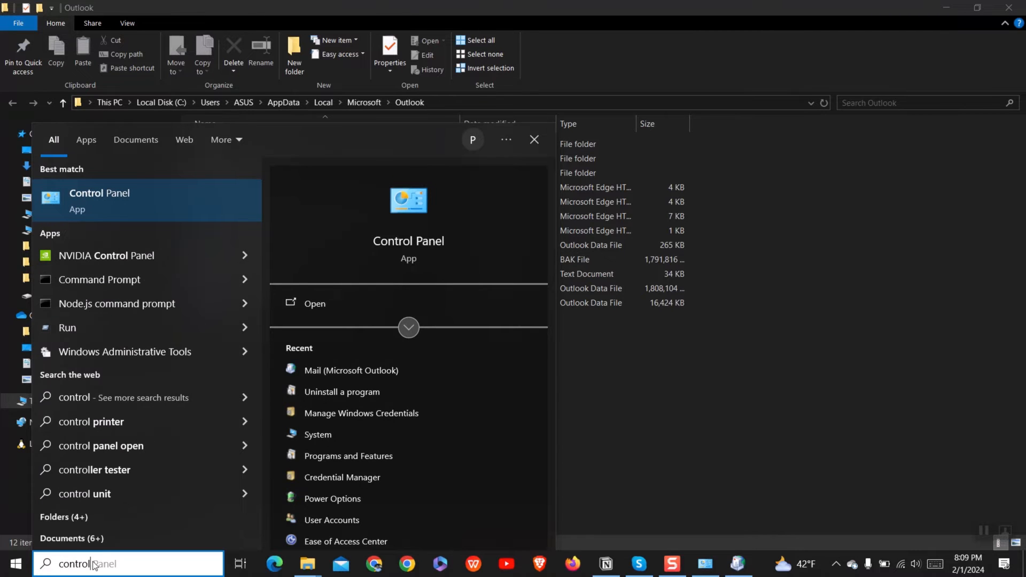
left_click(108, 200)
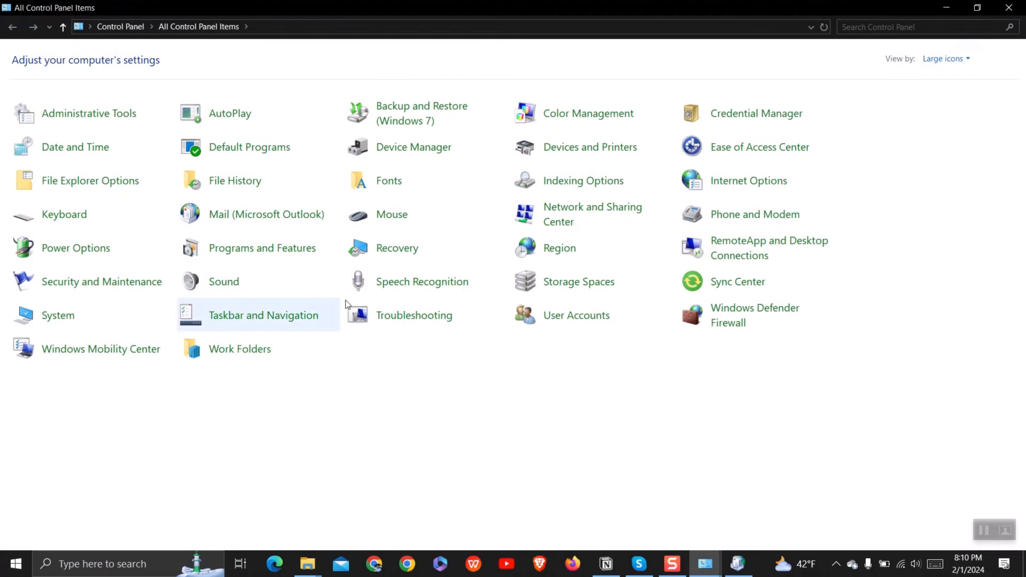
Switch Control Panel to Category view and open the installed programs list
left_click(943, 58)
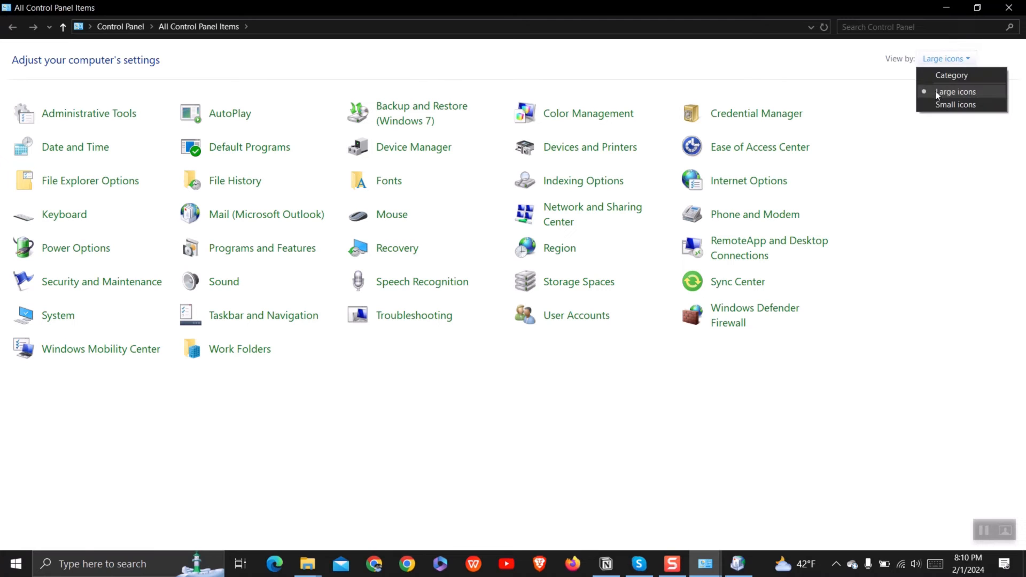
left_click(951, 75)
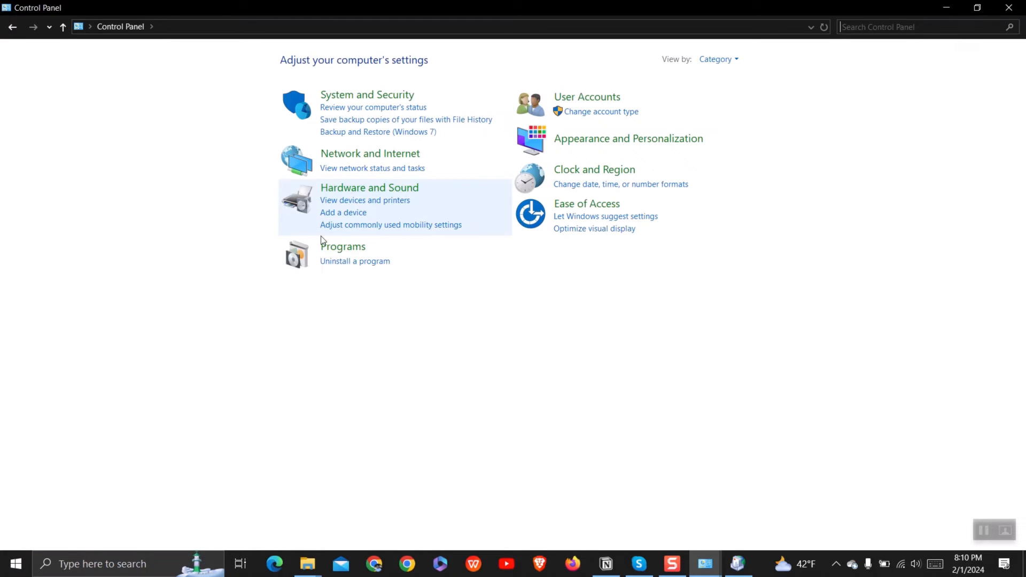
left_click(340, 265)
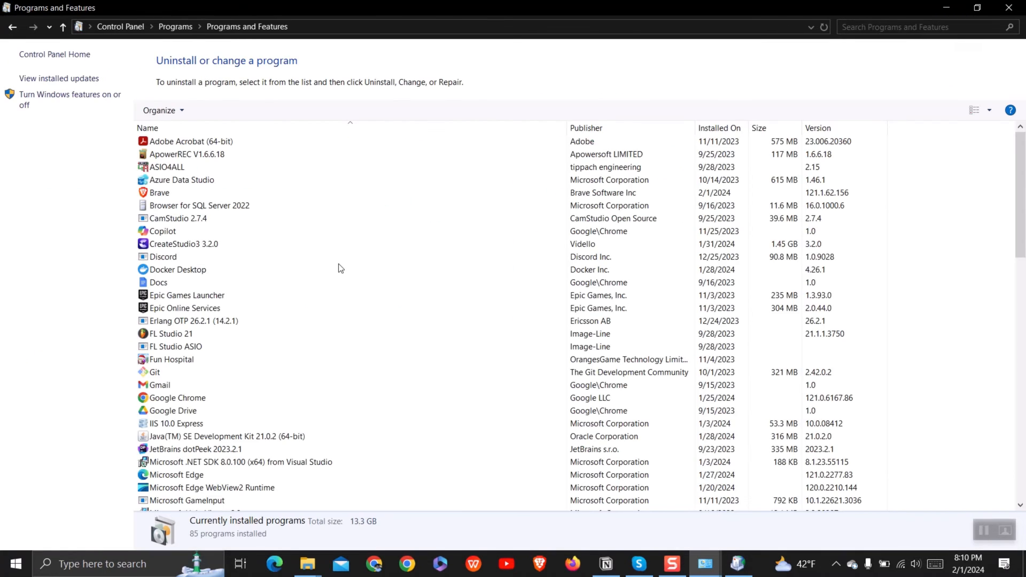
Choose Change on Microsoft Office Professional Plus 2021 and confirm Quick Repair
left_click(197, 436)
scroll(197, 436, "down", 4)
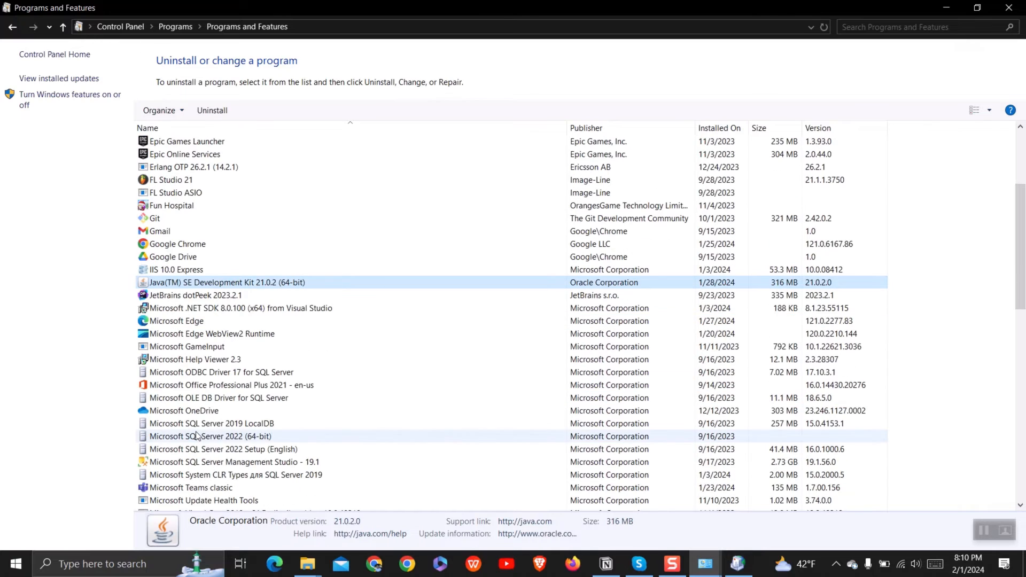
left_click(213, 387)
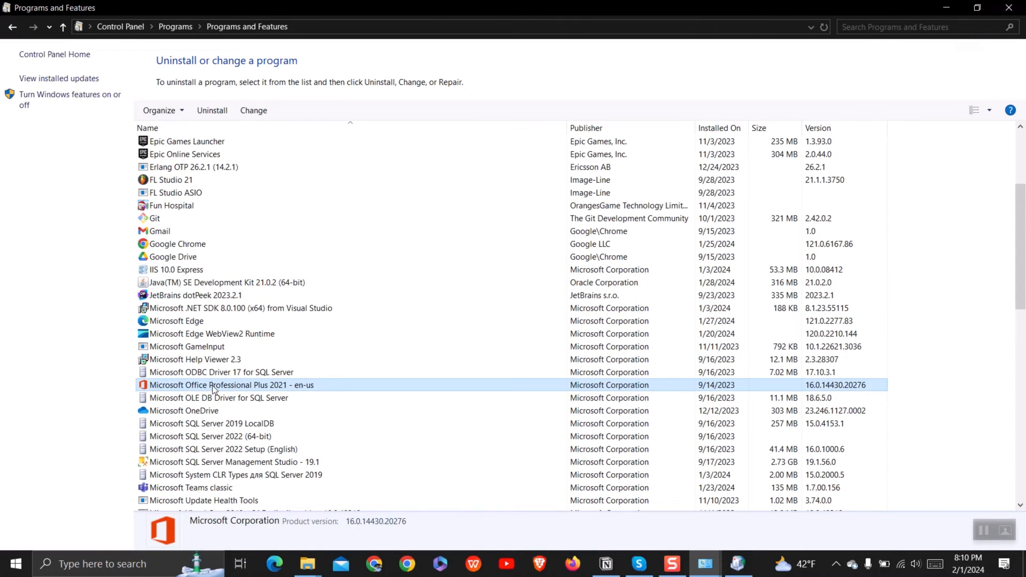
right_click(214, 387)
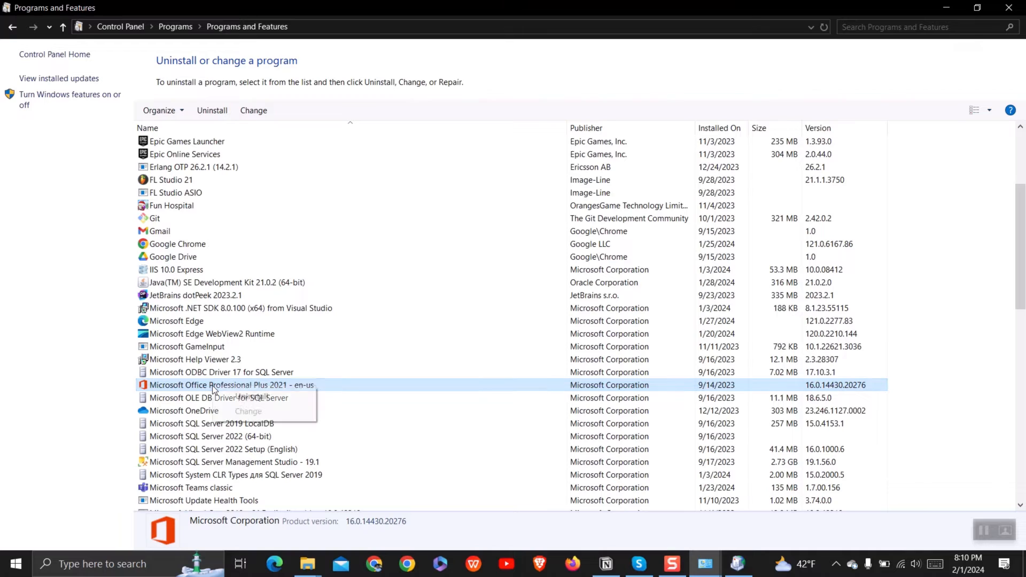
left_click(247, 413)
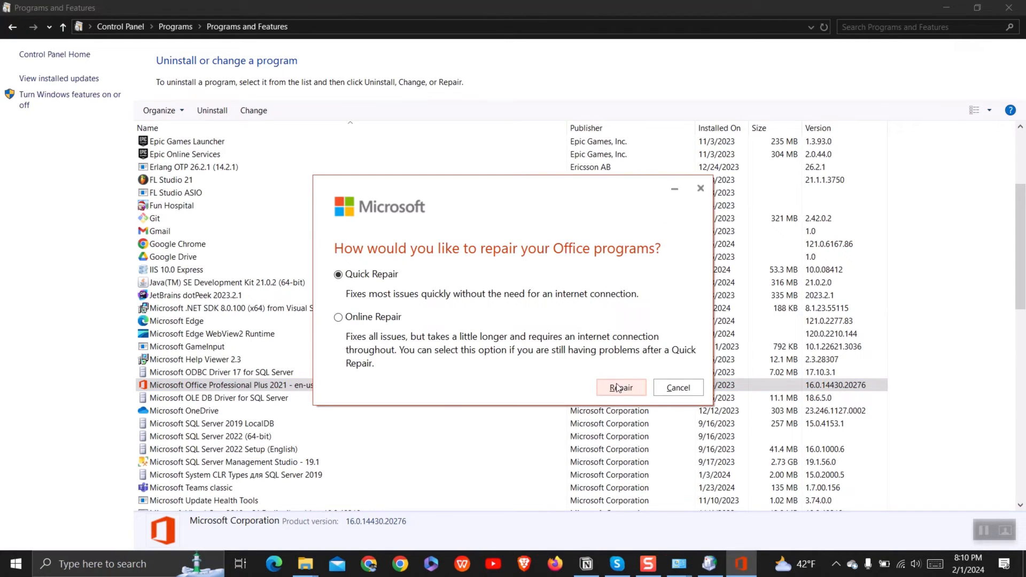
left_click(615, 388)
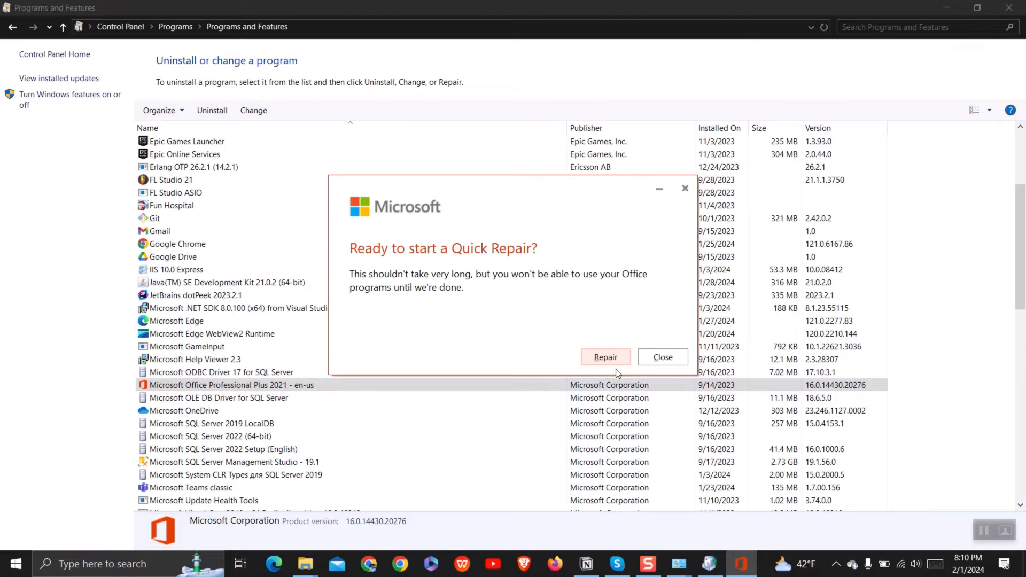
left_click(618, 360)
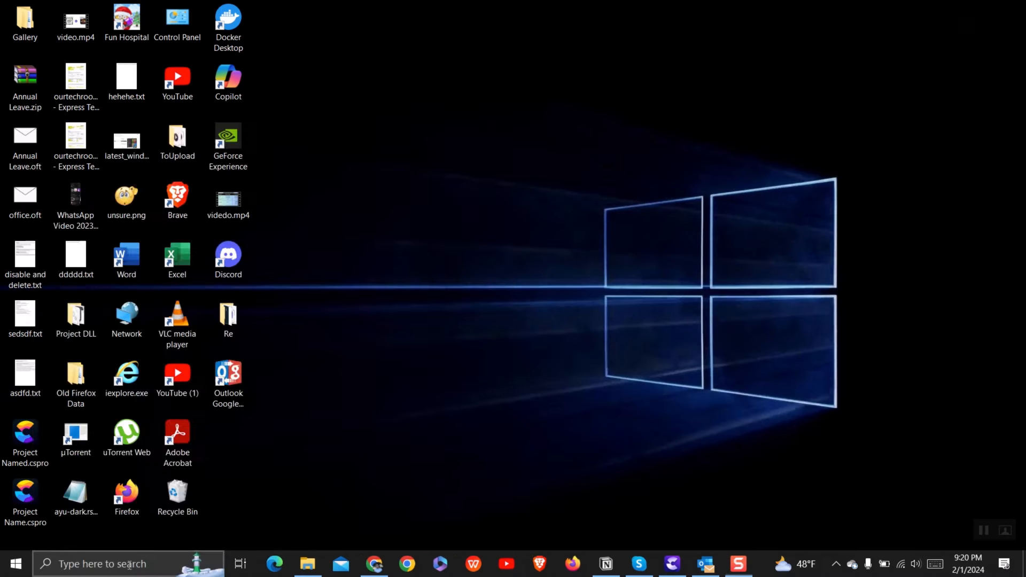
Open Control Panel in Large icons view, then Mail, and list its profiles
left_click(131, 564)
type("contr")
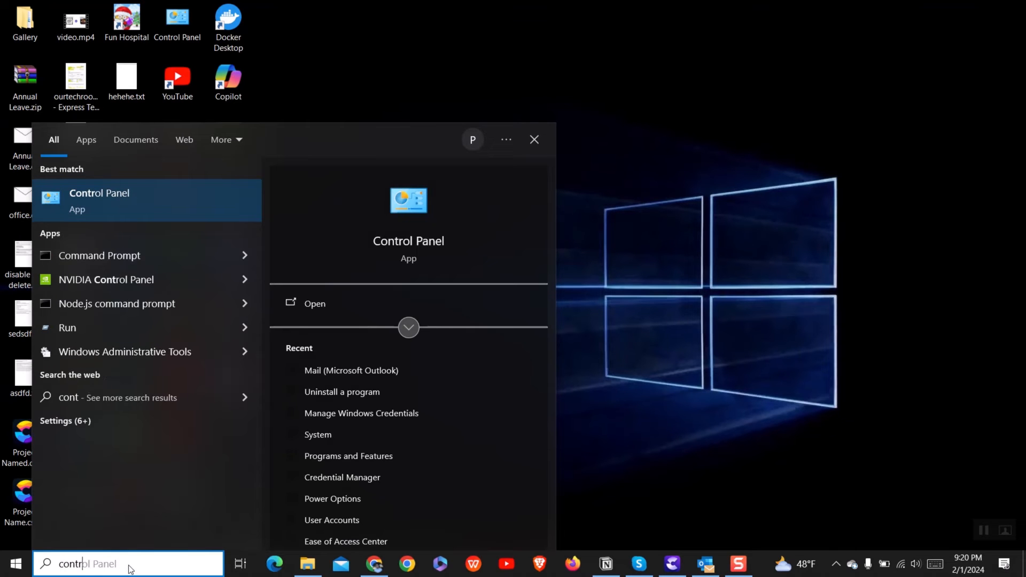
type("ol")
left_click(241, 215)
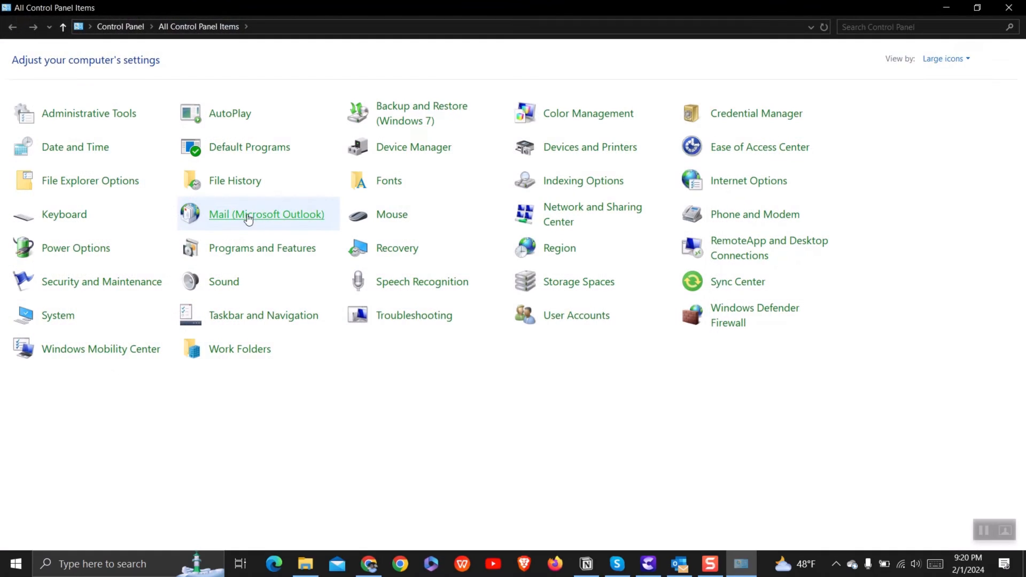
left_click(943, 60)
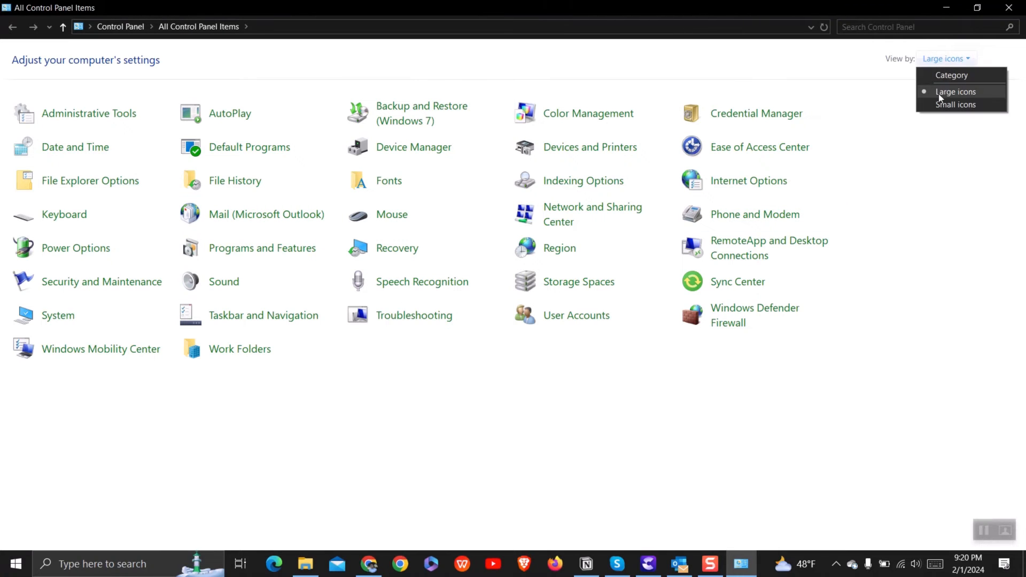
left_click(952, 93)
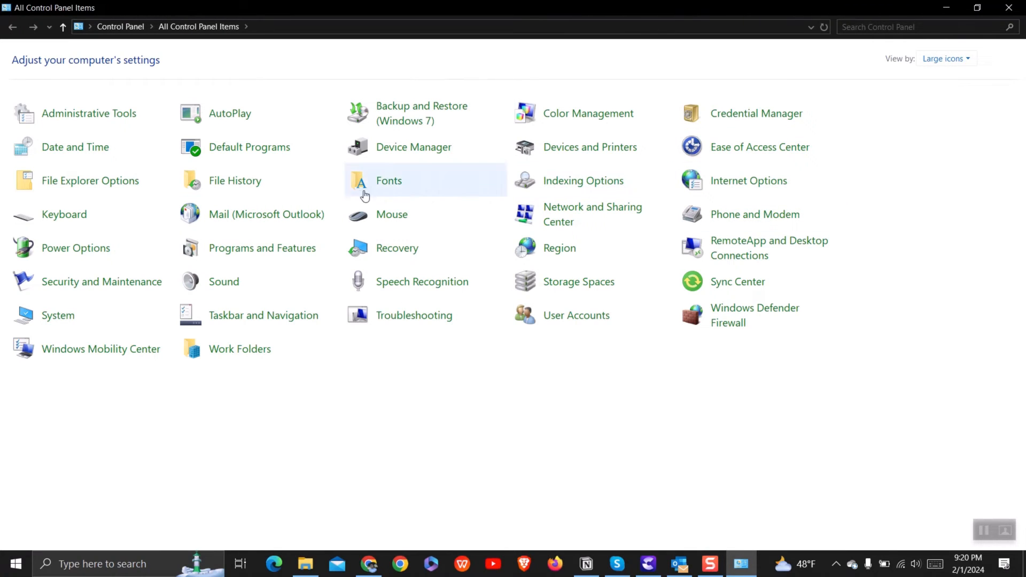
left_click(264, 217)
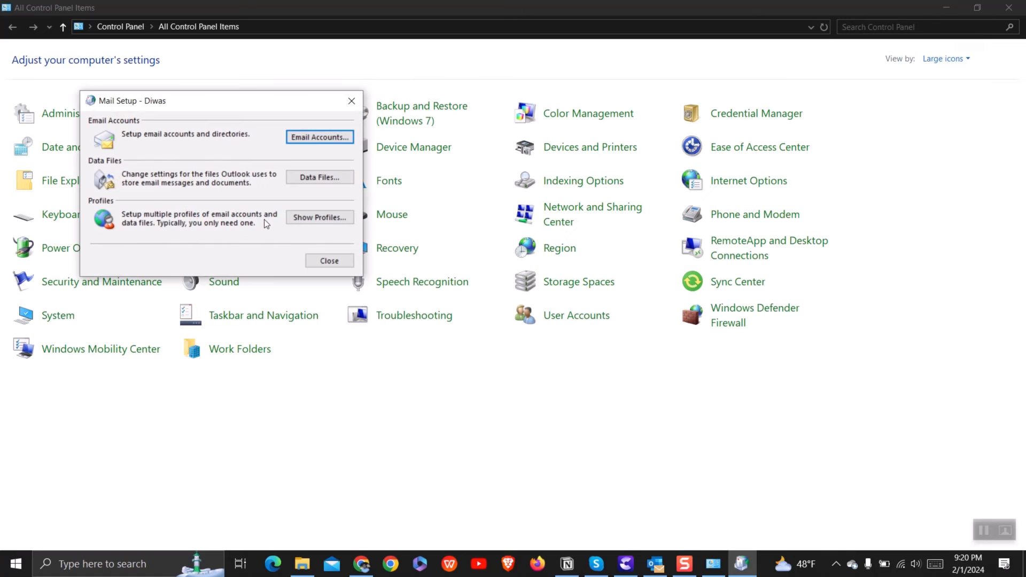
left_click(339, 216)
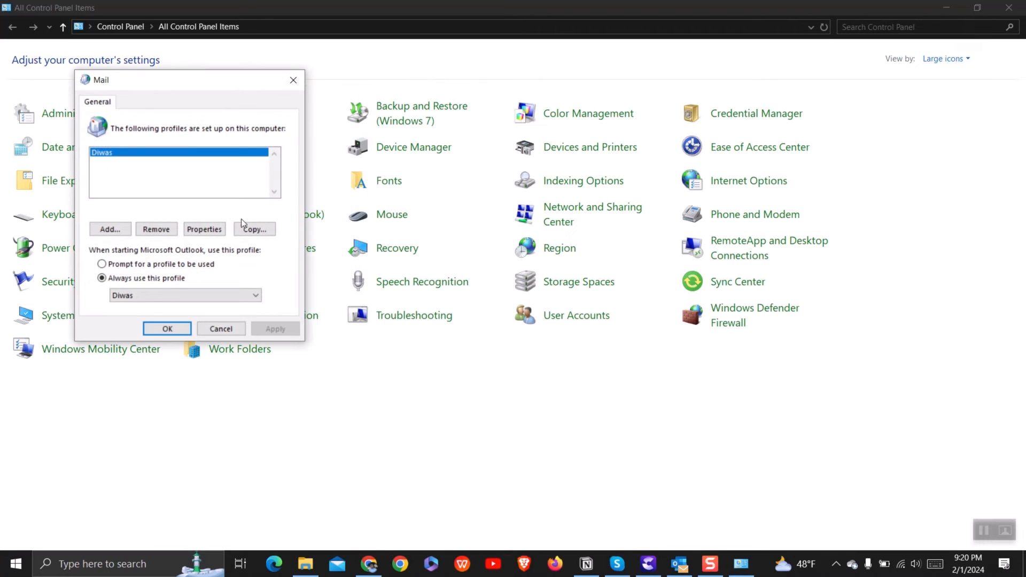
Create a mail profile named Test with the account holder's name and Outlook.com e-mail address
left_click(103, 231)
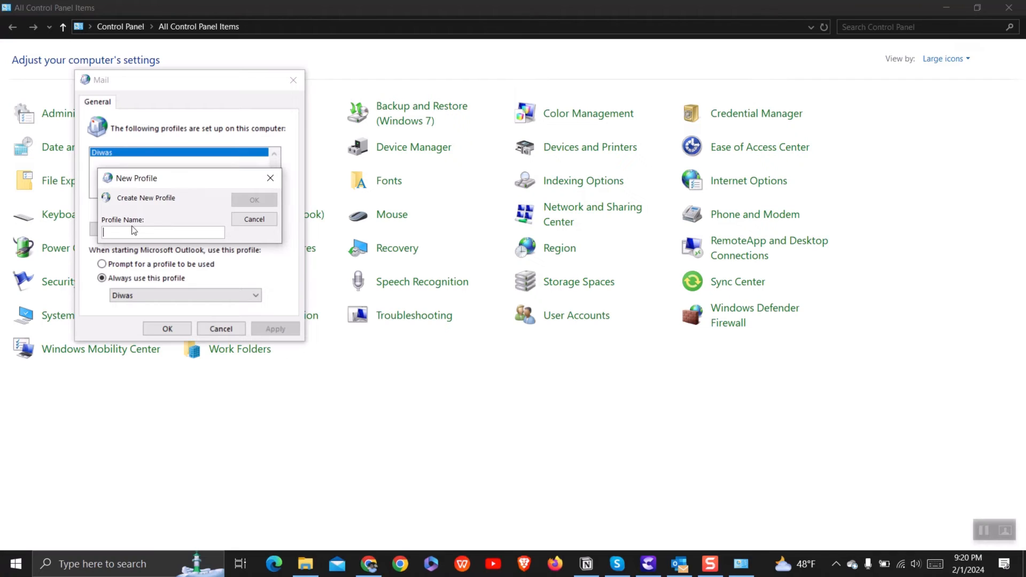
type("Test")
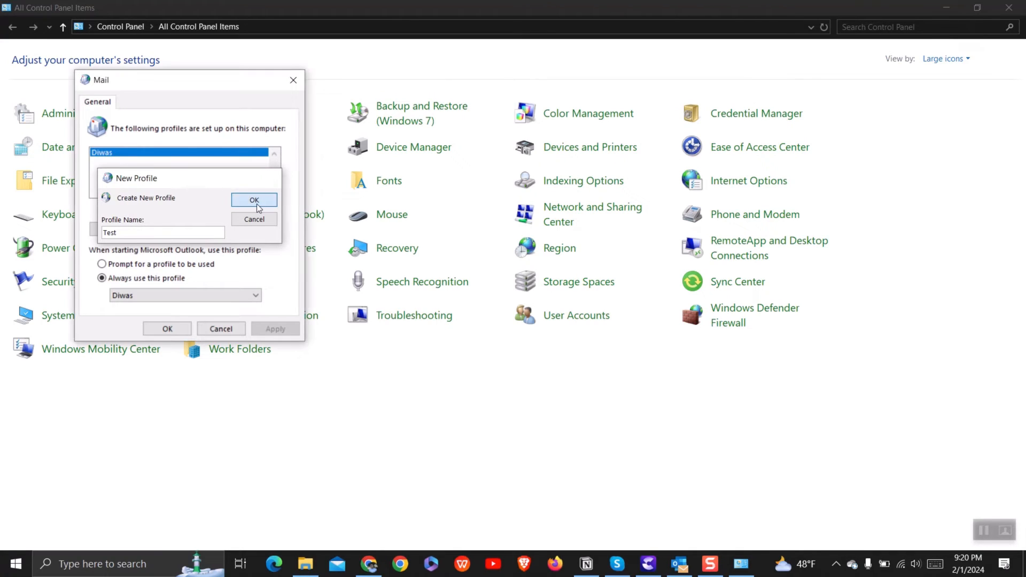
left_click(256, 204)
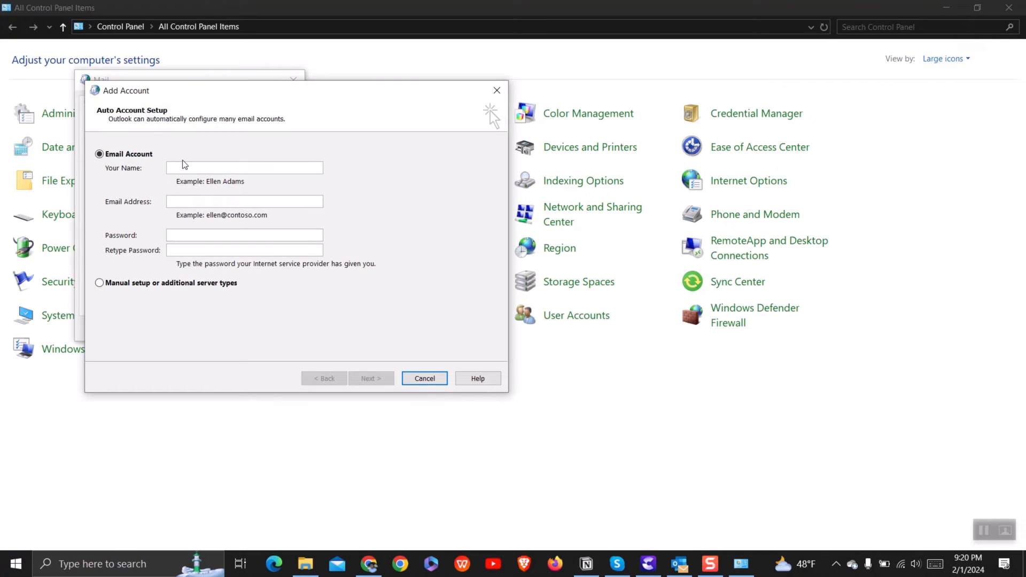
type("was")
left_click(195, 206)
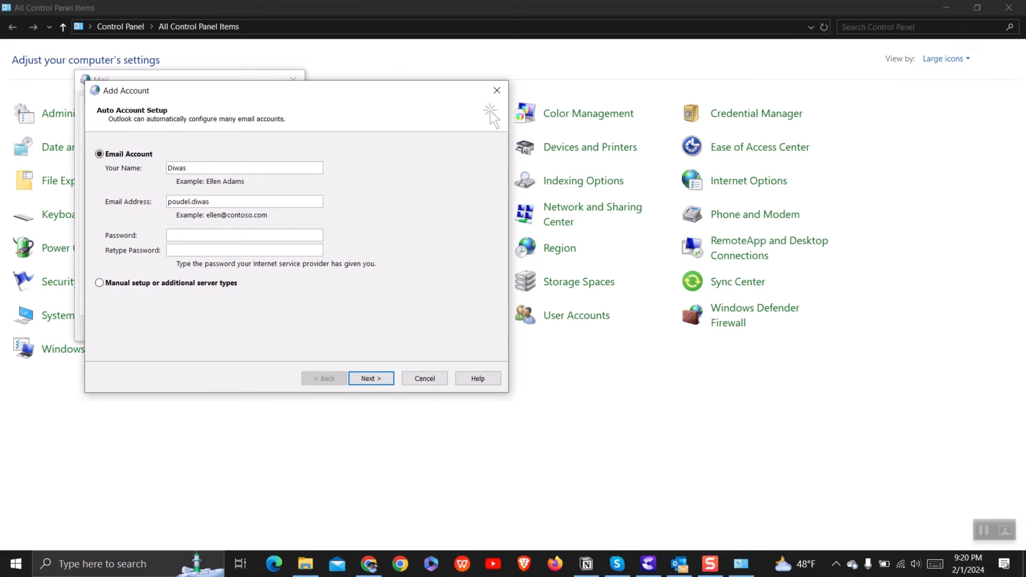
left_click(366, 378)
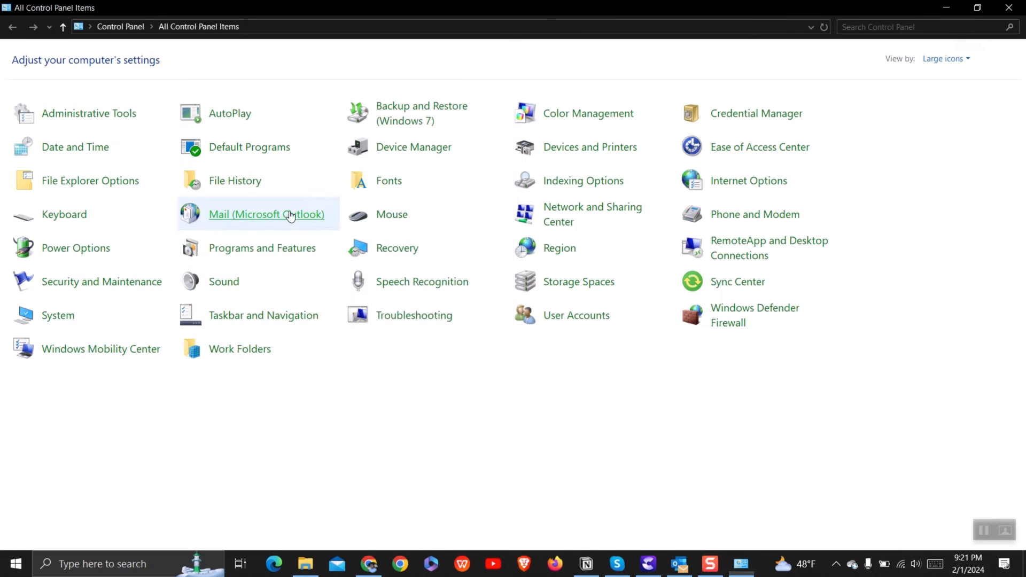
left_click(290, 216)
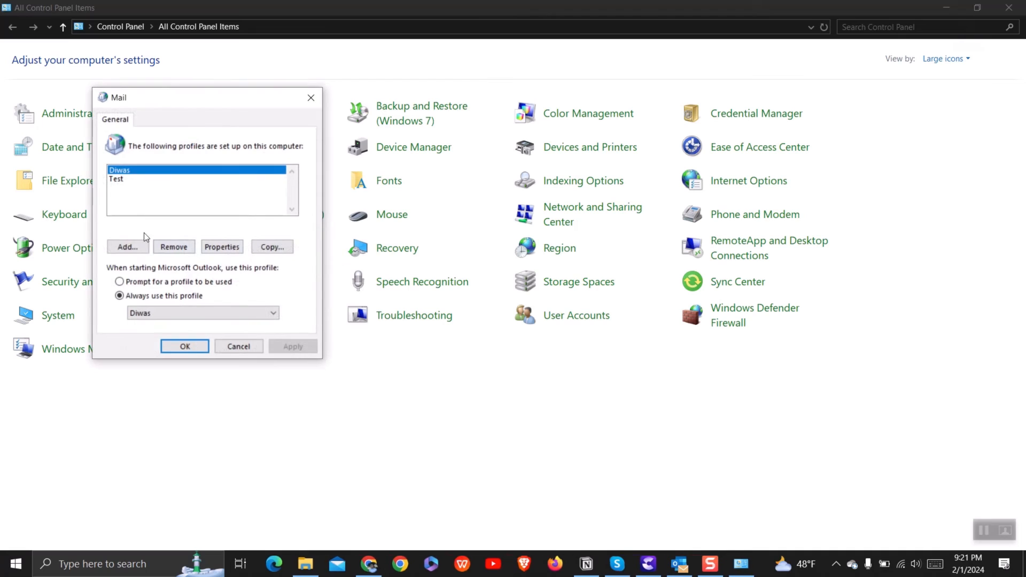
Choose Test under 'Always use this profile' and save the change
left_click(122, 180)
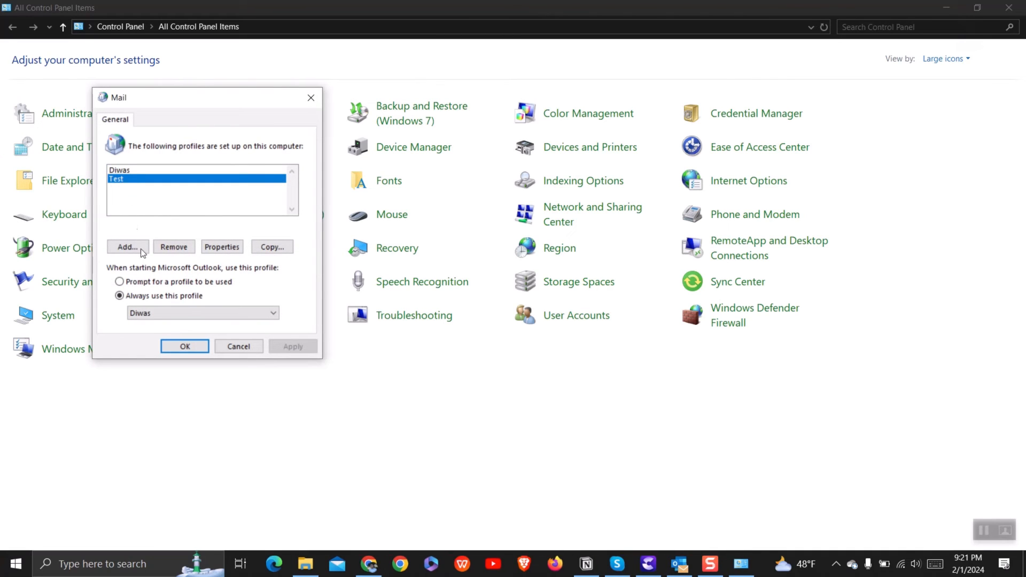
left_click(175, 313)
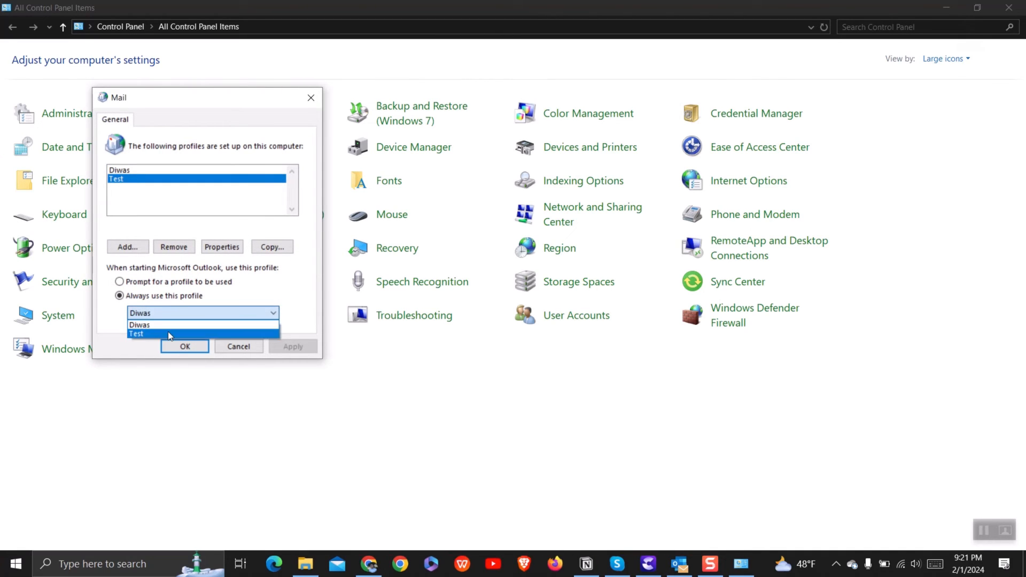
left_click(167, 330)
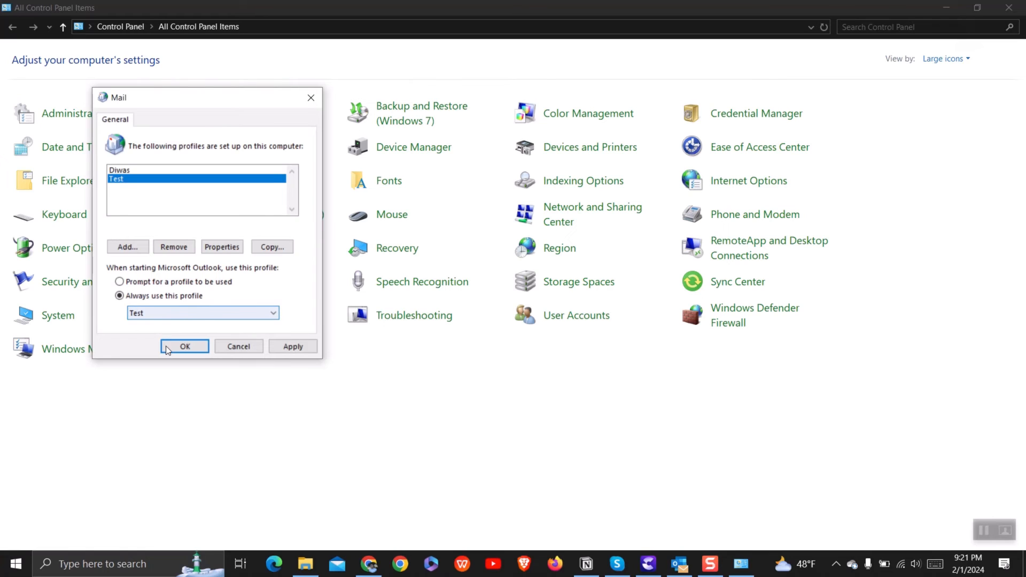
left_click(167, 348)
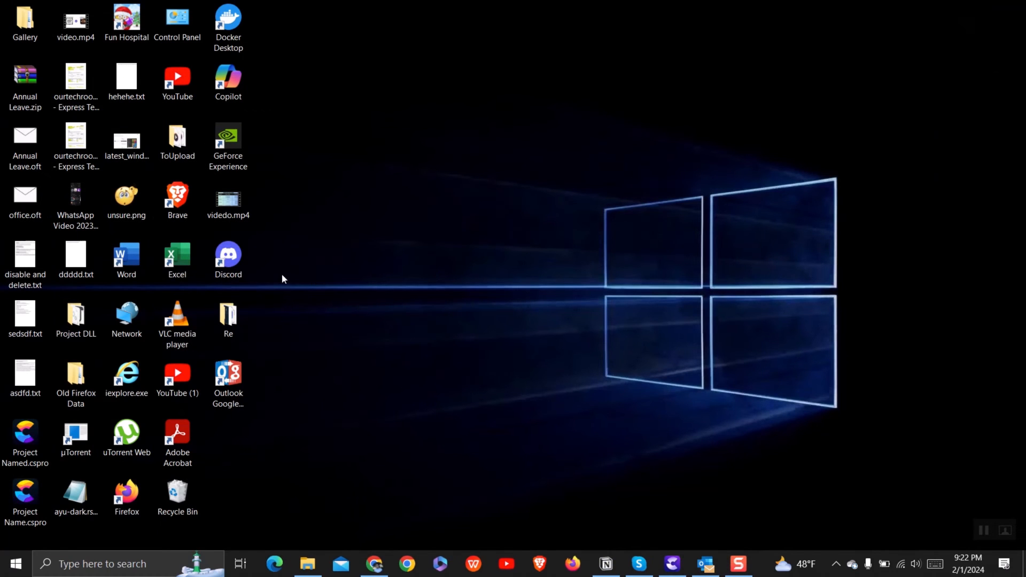
Launch Outlook from Windows search and open the Mailbox Settings cleanup tools under File
left_click(93, 567)
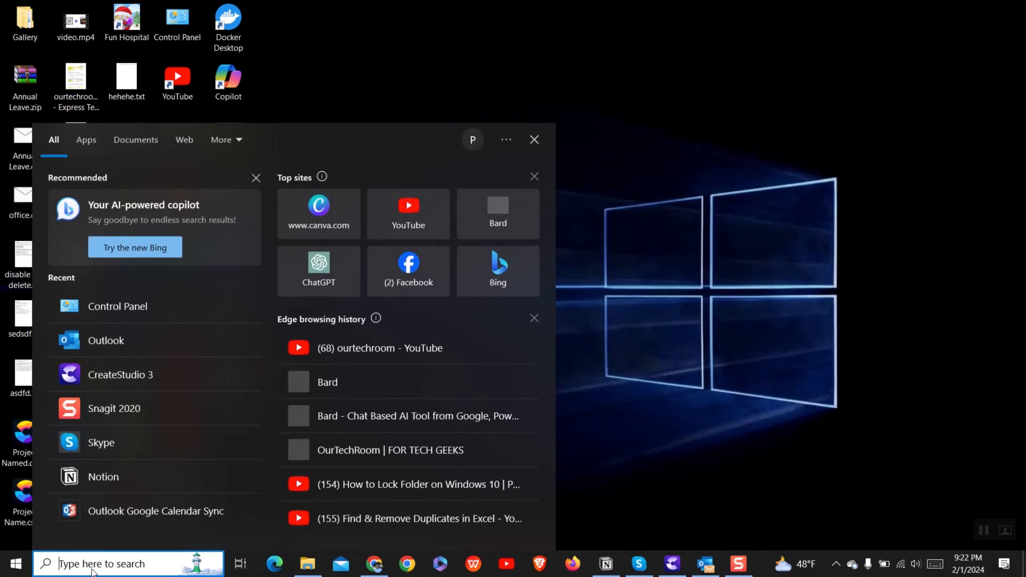
type("outlook")
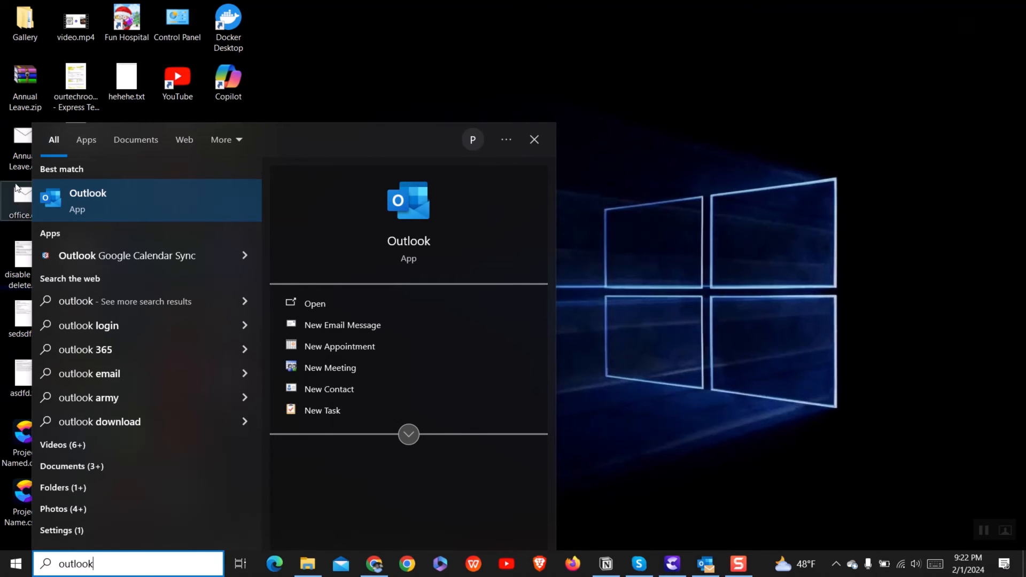
left_click(88, 197)
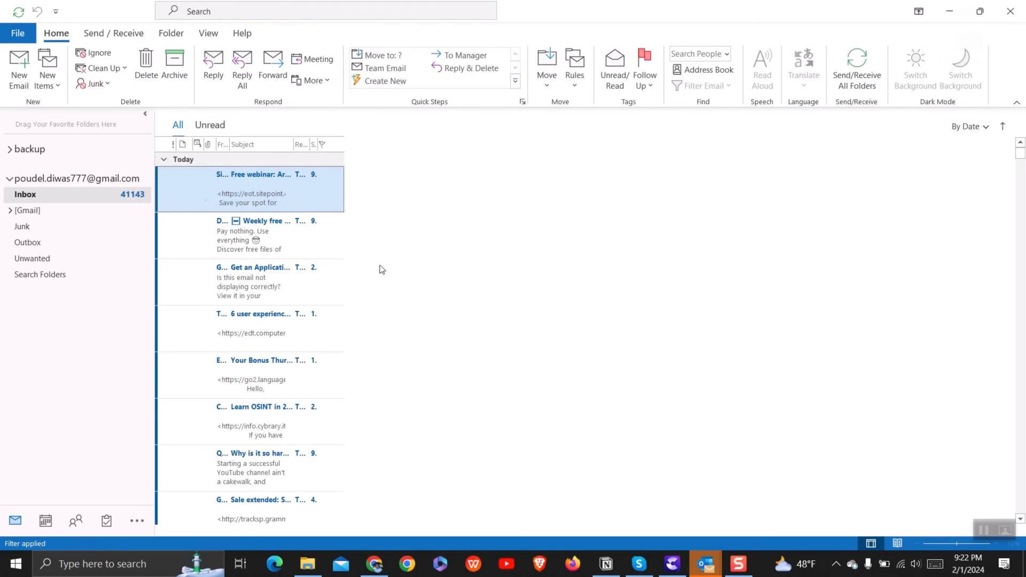
left_click(19, 34)
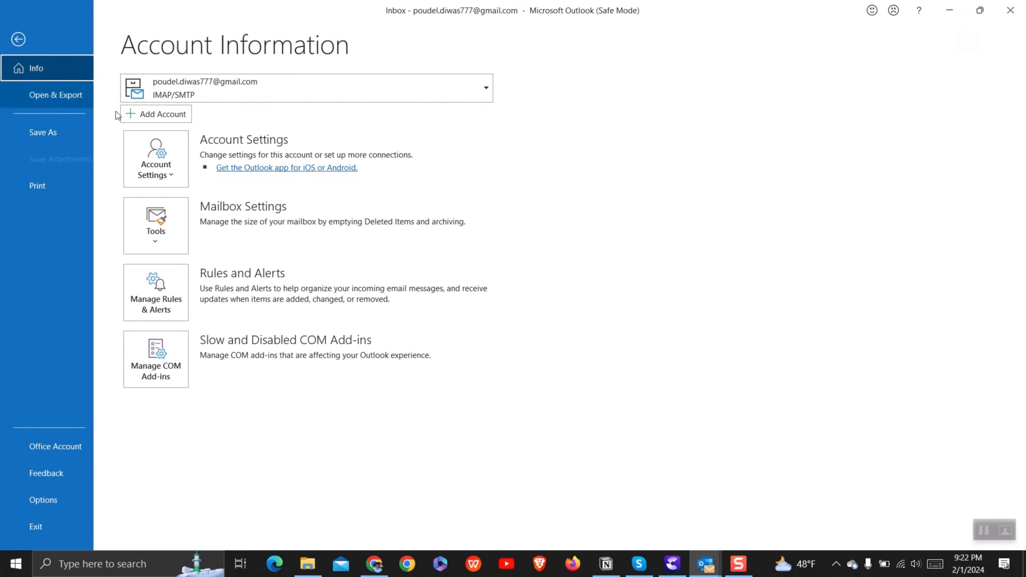
left_click(156, 238)
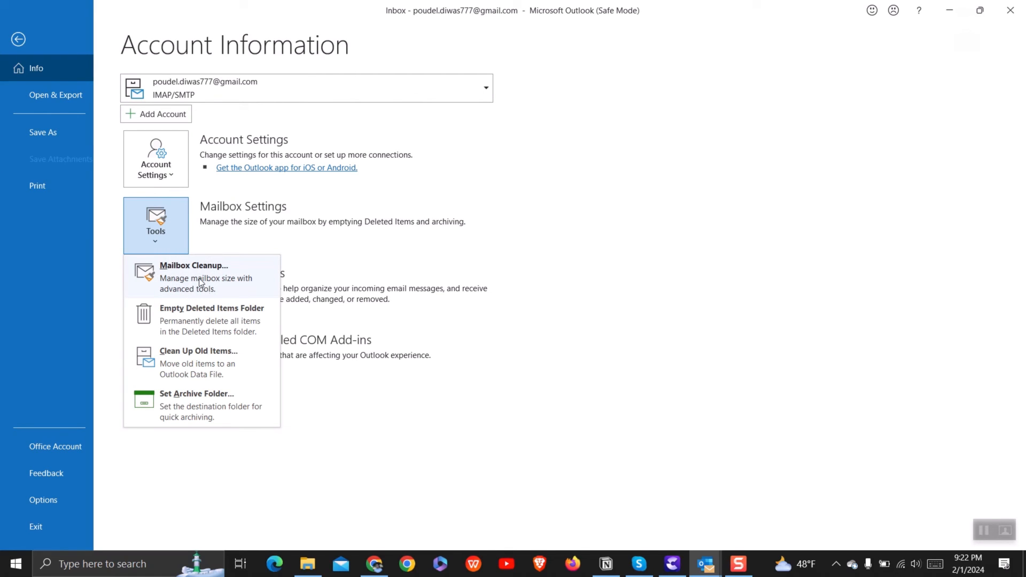
Archive items older than 12/31/2022, including 'Do not AutoArchive' items, via Clean Up Old Items
left_click(206, 371)
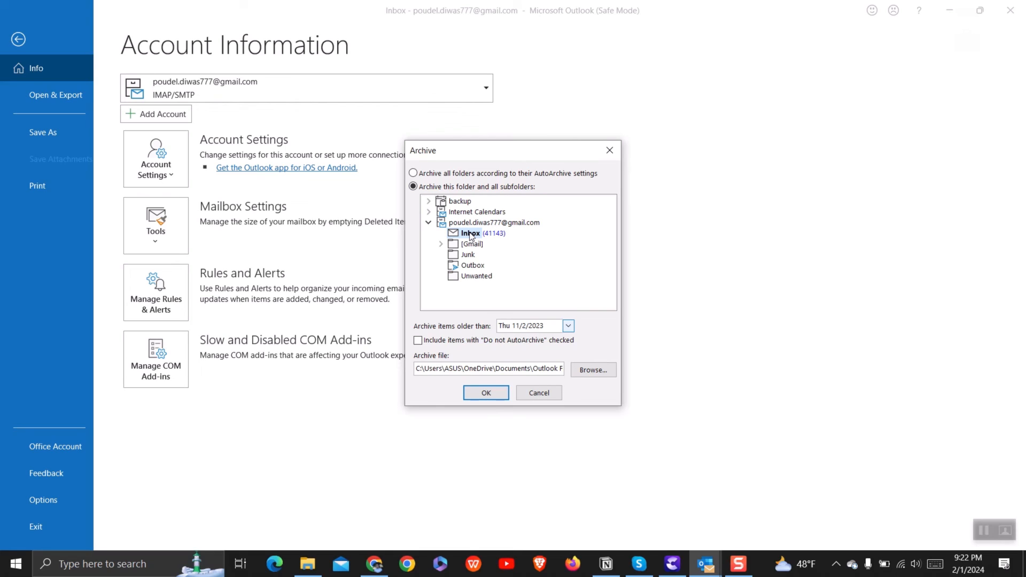
left_click(568, 326)
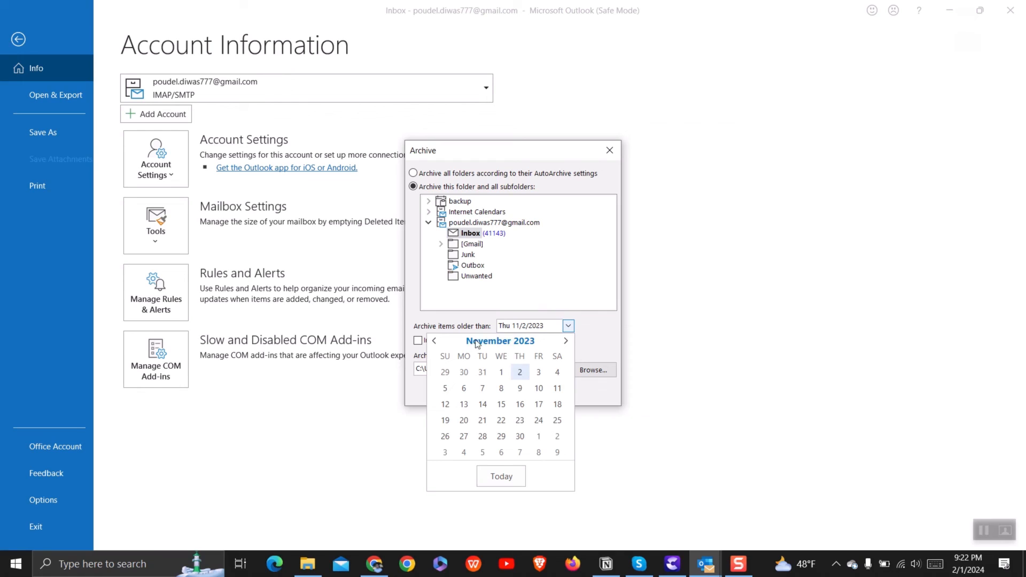
double_click(434, 342)
triple_click(433, 342)
triple_click(433, 341)
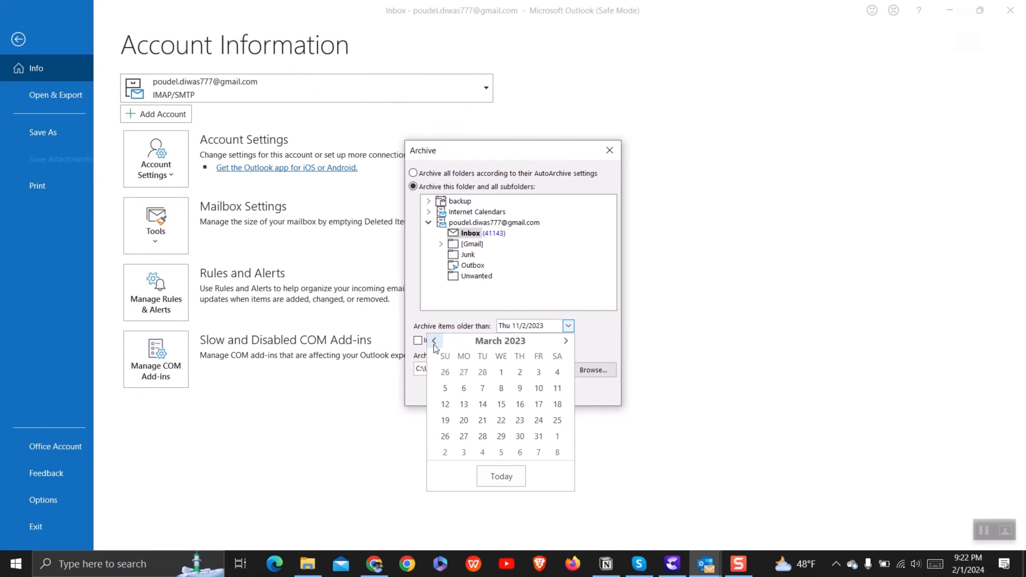
double_click(434, 342)
triple_click(434, 344)
left_click(565, 341)
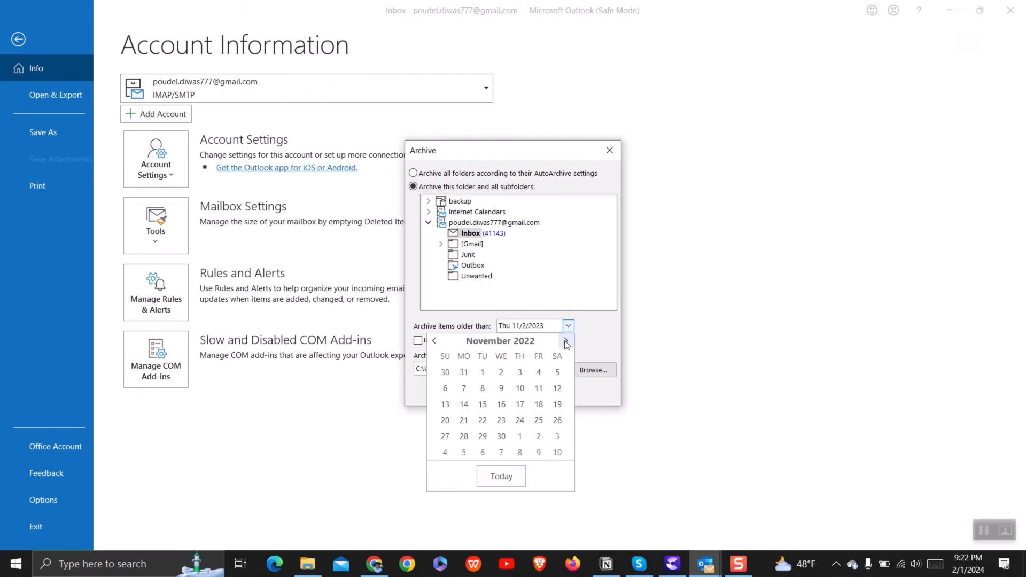
left_click(565, 341)
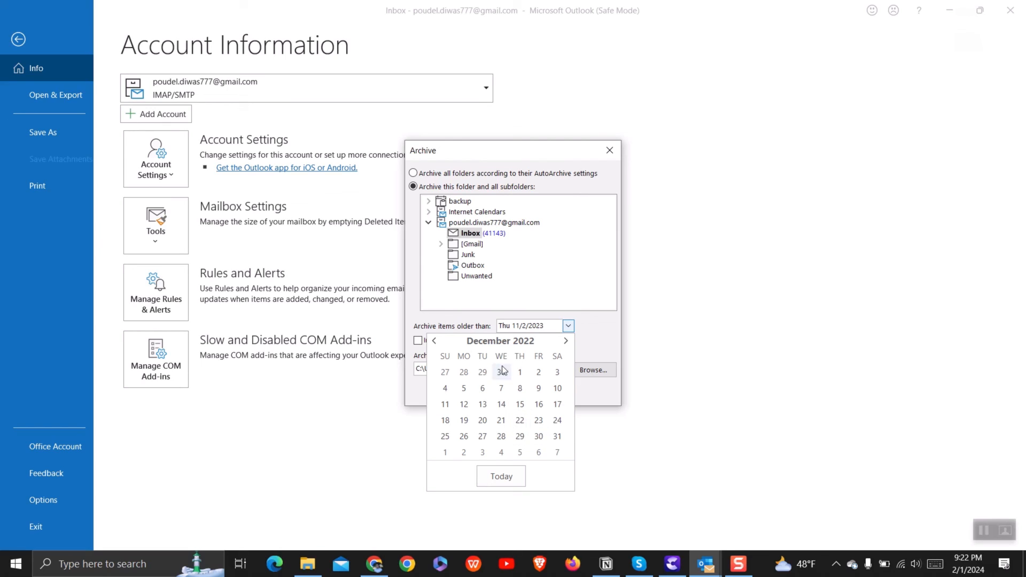
left_click(558, 436)
left_click(435, 340)
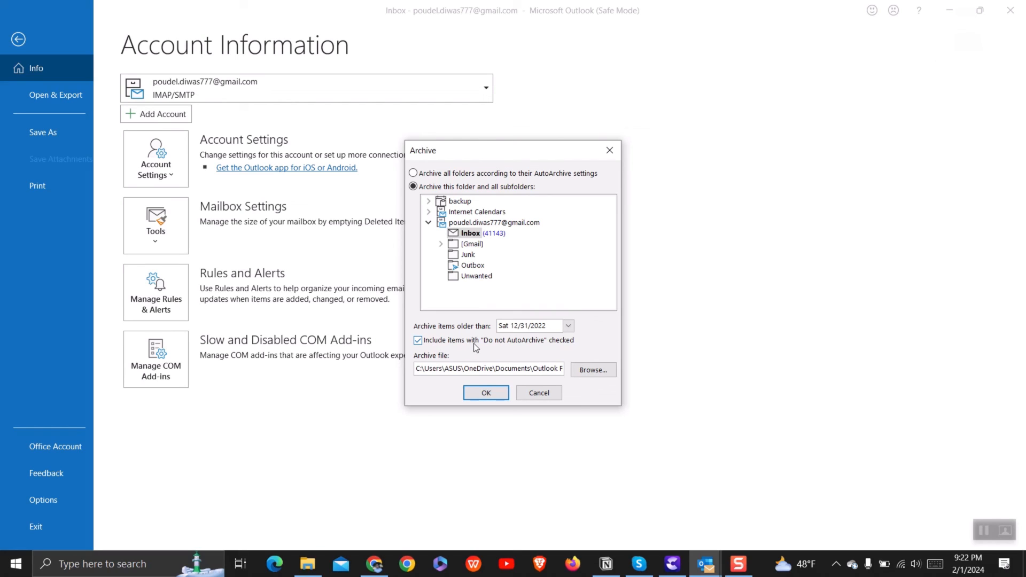
left_click(486, 392)
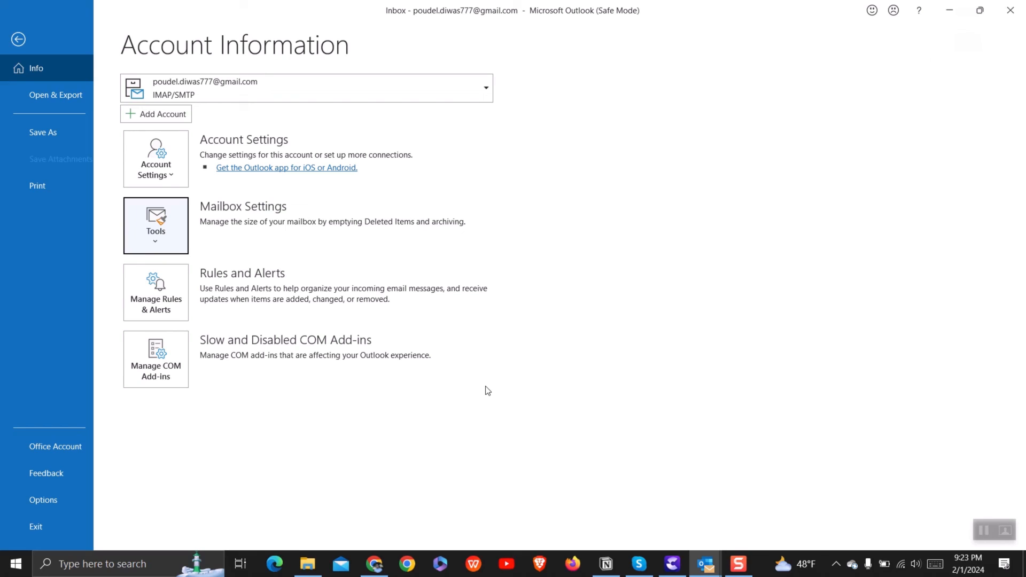
Copy the archive file path and open it in File Explorer to check archive.pst's size
left_click(163, 236)
left_click(185, 369)
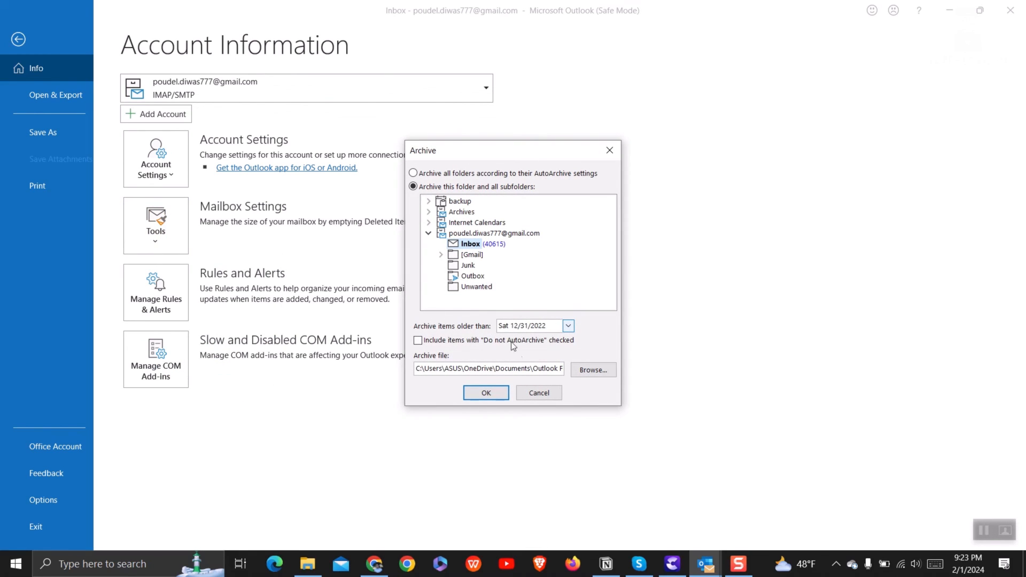
left_click_drag(417, 368, 540, 369)
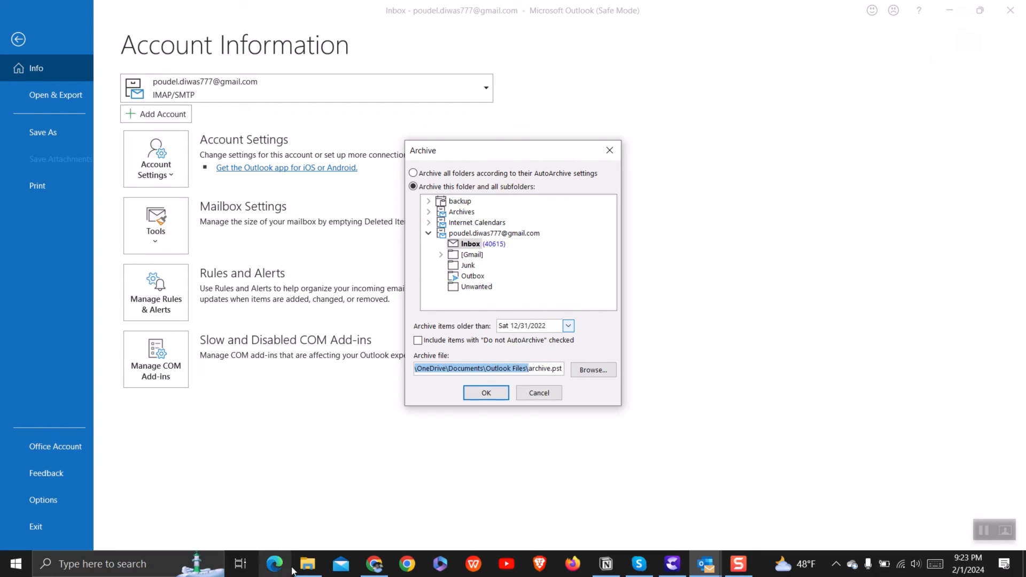
left_click(307, 564)
left_click(572, 222)
type("C:\\Users\\Diwas\\OneDrive\\Documents\\Outlook Files\\")
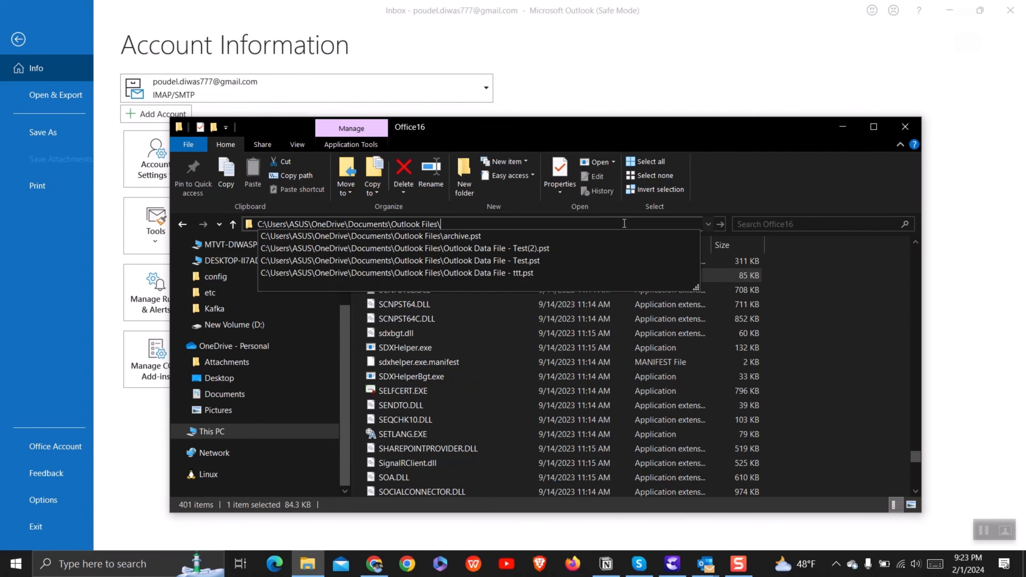
key("Return")
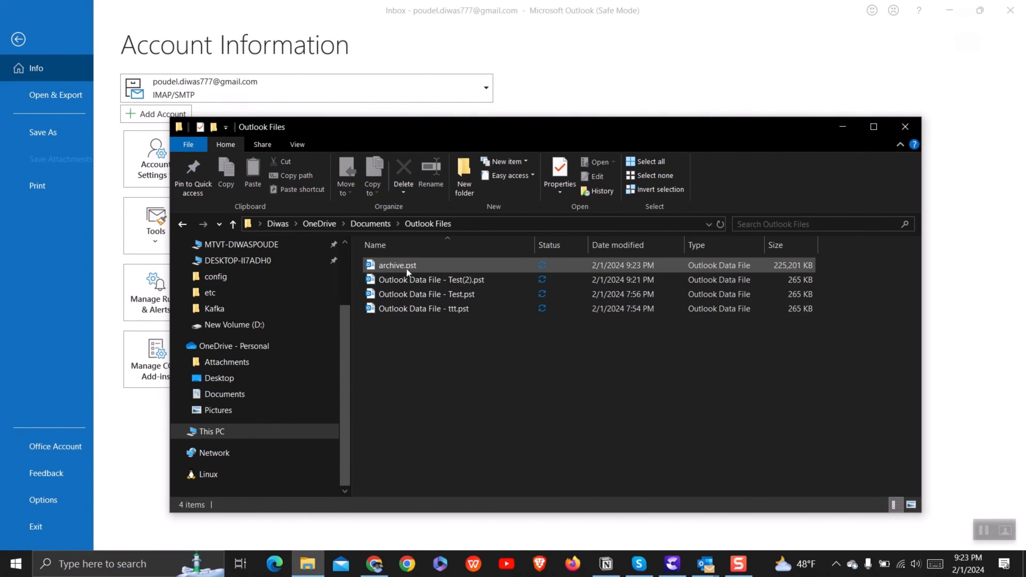
left_click(406, 266)
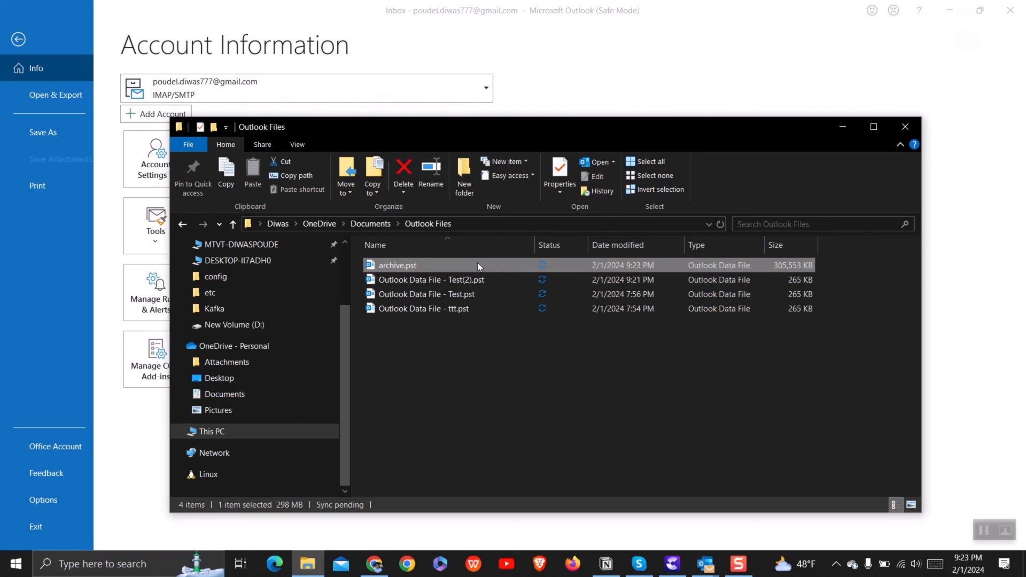